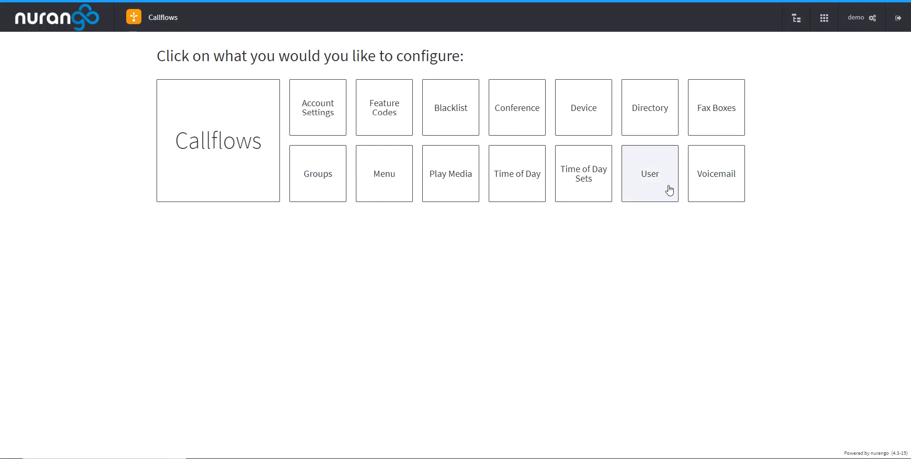
- Open the last user in the user list and review the basic settings, caller ID details and linked devices
click(660, 177)
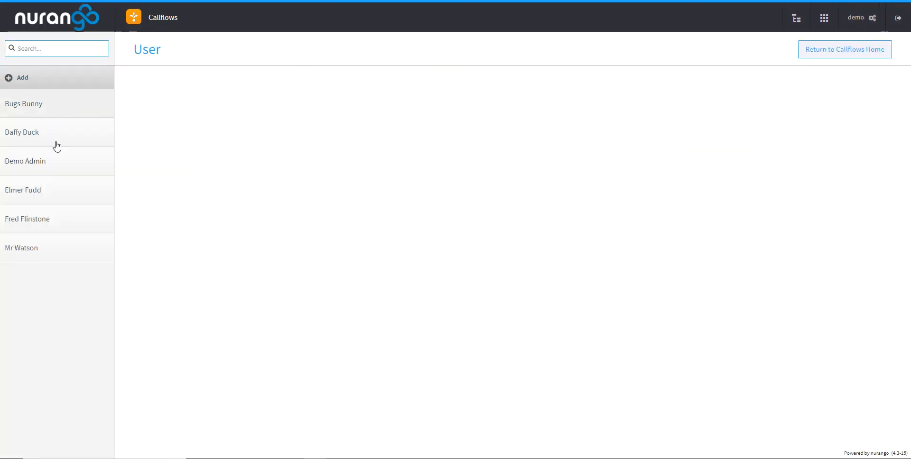
click(51, 257)
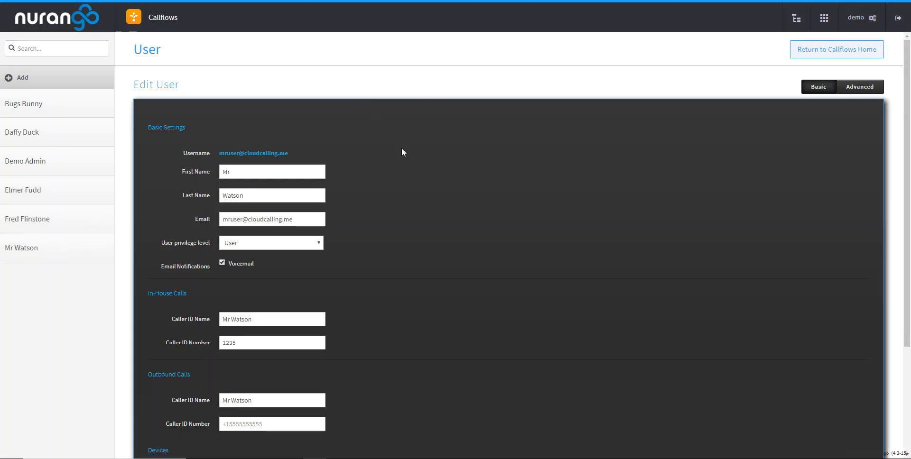
scroll(402, 151, down, 2)
scroll(401, 150, down, 1)
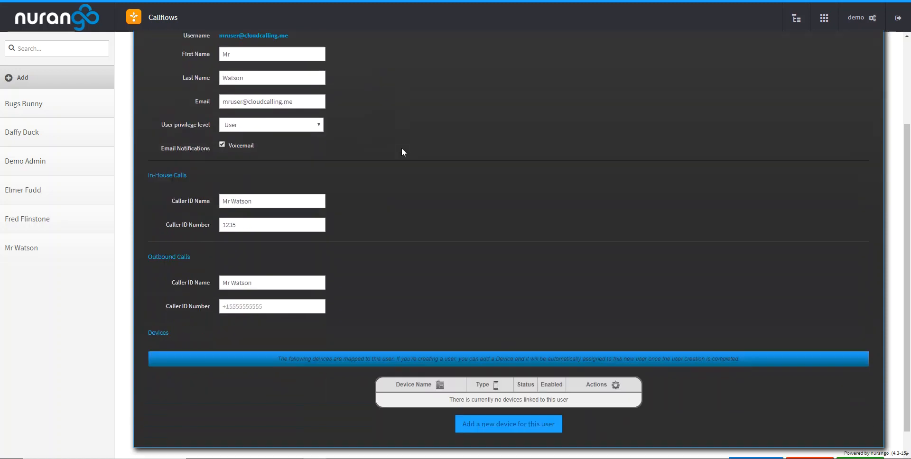
scroll(418, 349, up, 3)
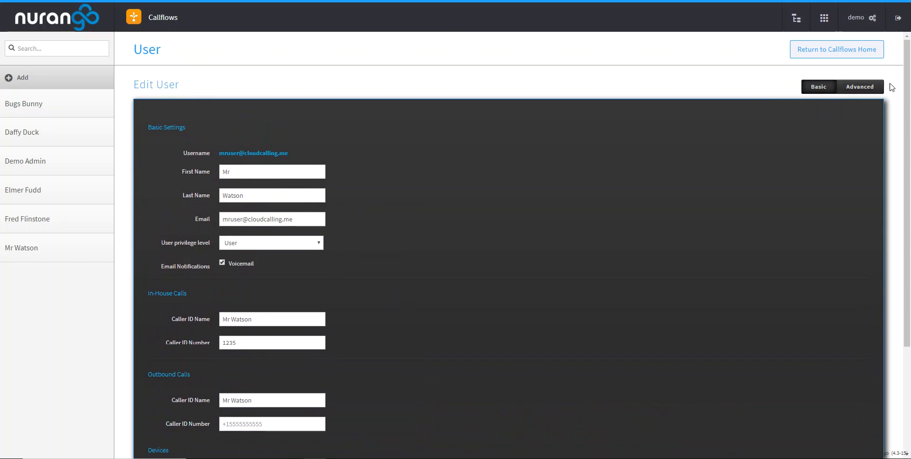
- Show the user's advanced settings and examine the caller ID and general options
click(868, 90)
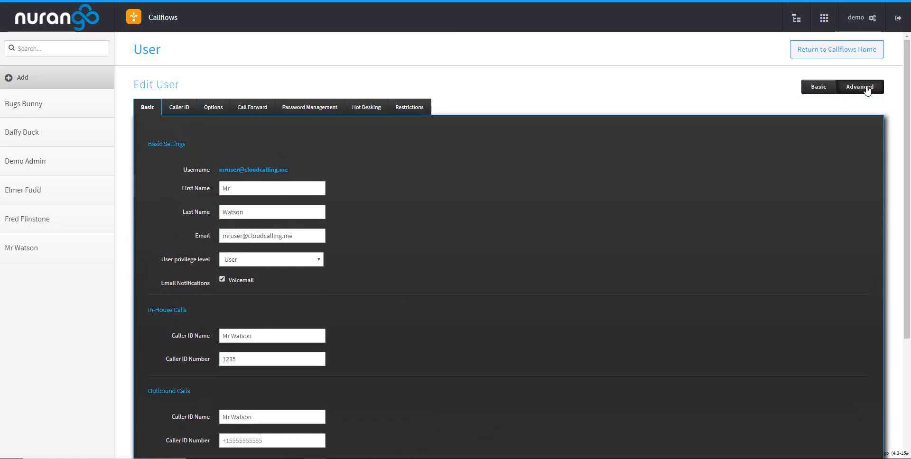
click(180, 108)
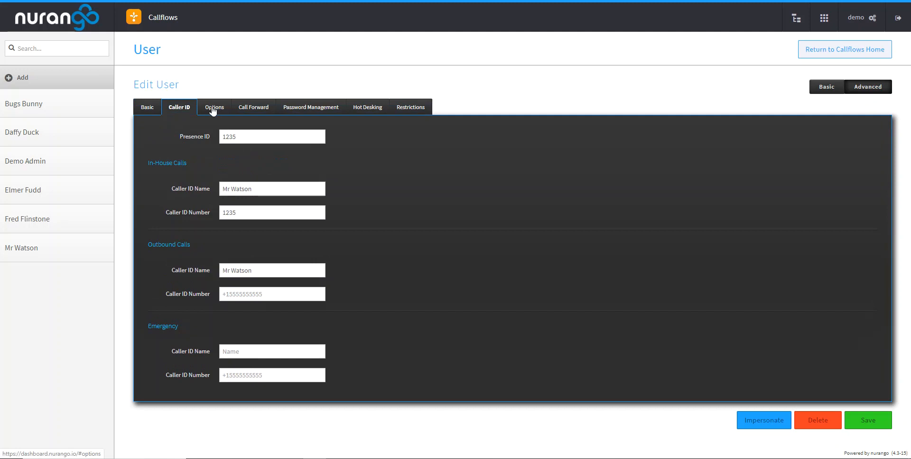
click(214, 109)
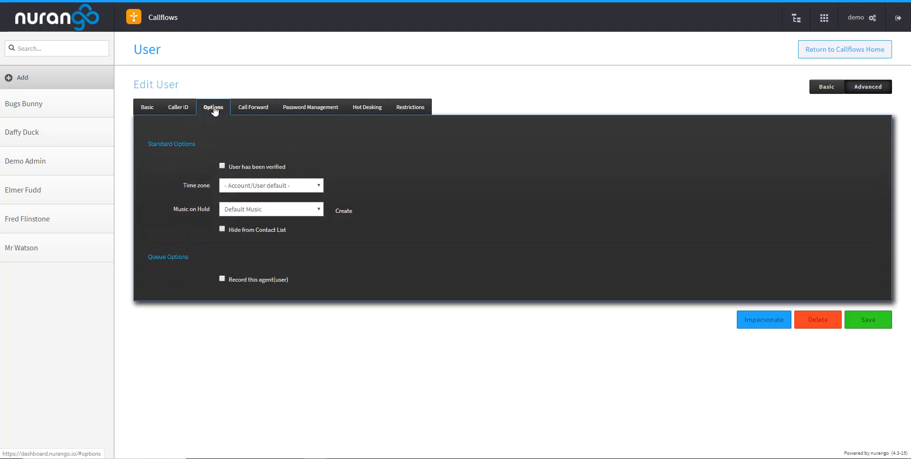
- Examine the user's call forwarding settings, including Redirect calls to, Require Key Press and Direct Calls Only, and return to the basic settings
click(252, 113)
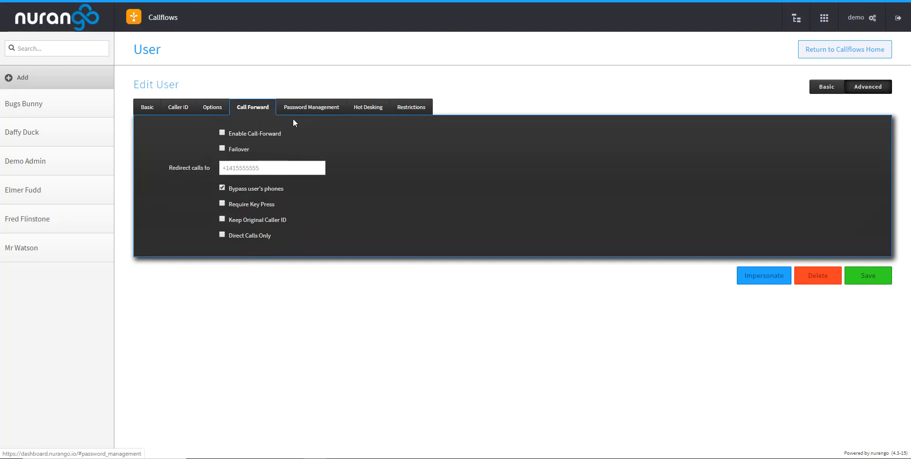
click(269, 165)
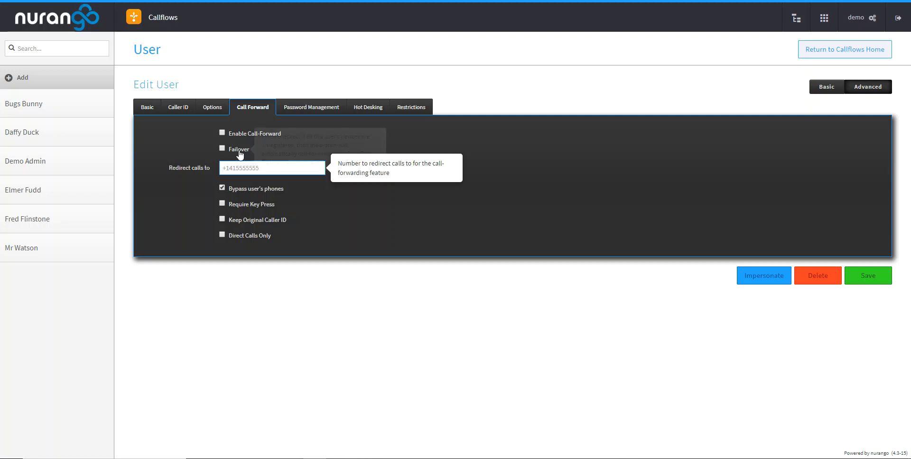
mouse_move(245, 137)
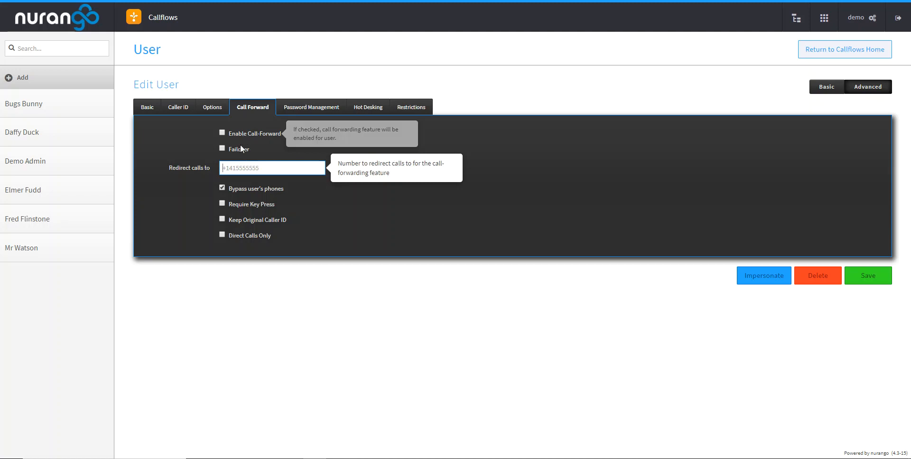
click(182, 143)
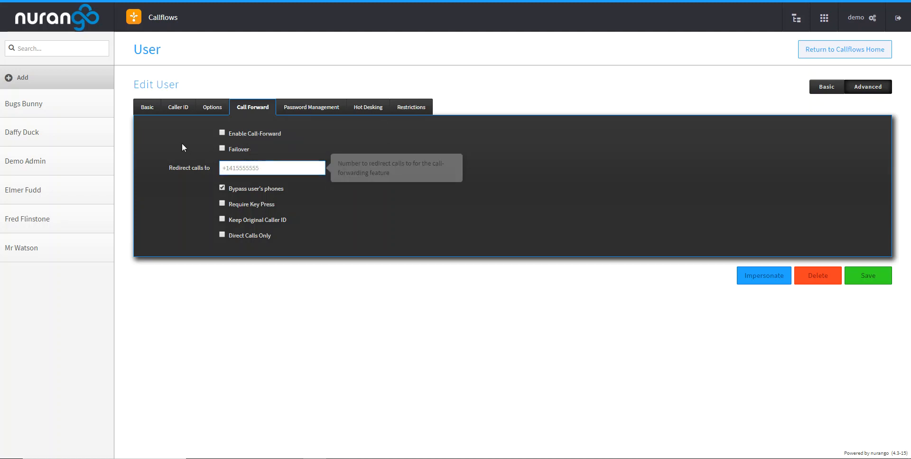
mouse_move(250, 206)
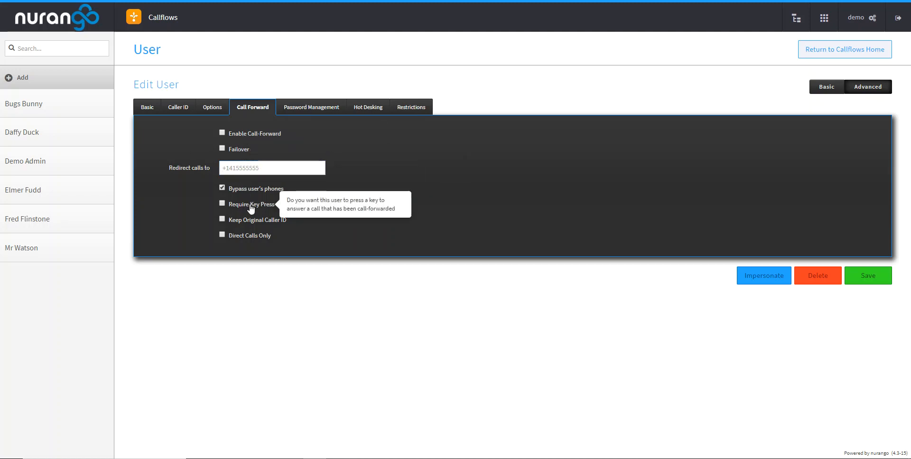
mouse_move(253, 240)
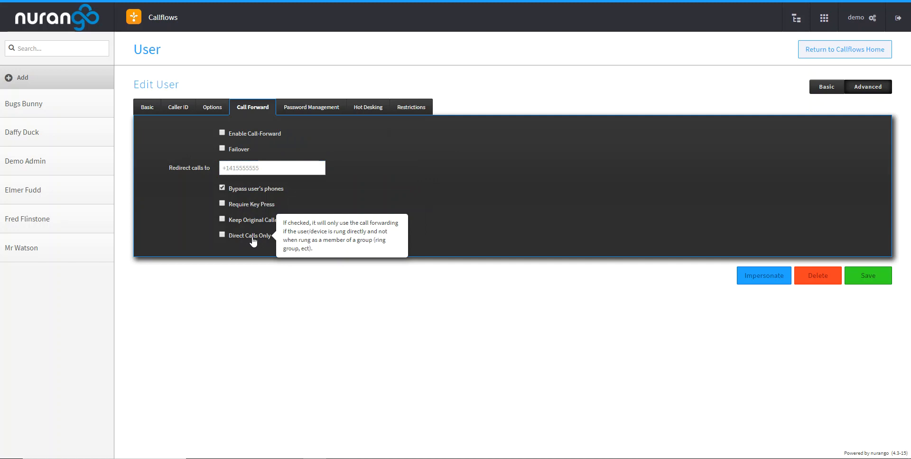
click(149, 108)
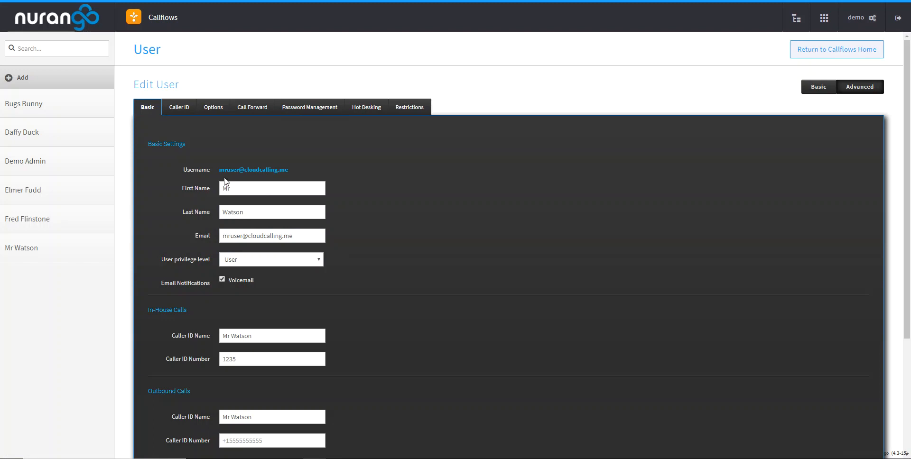
- Leave the user settings, open the Callflows section and switch off Show All Callflows
click(825, 57)
click(255, 157)
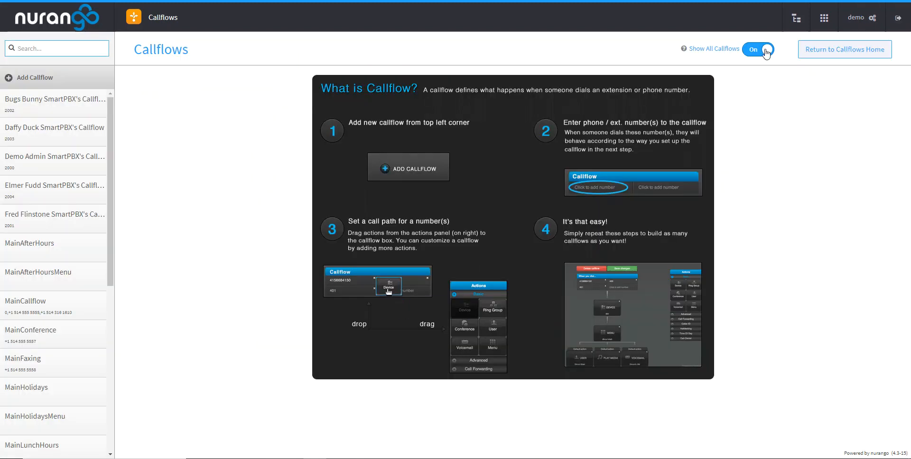
click(765, 50)
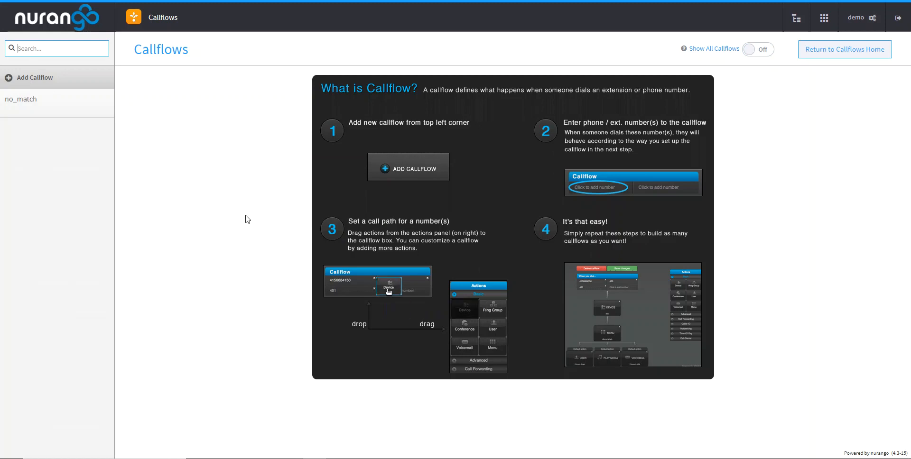
- Create a new callflow and name it "Demo CF"
click(40, 82)
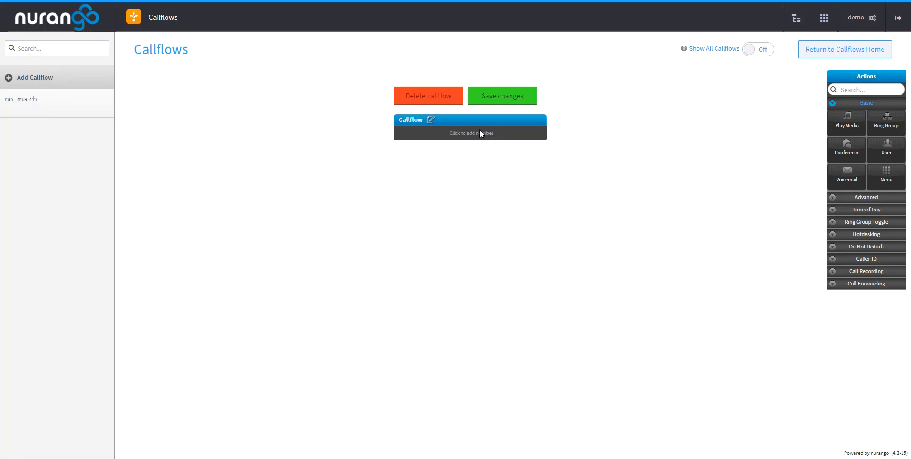
click(430, 120)
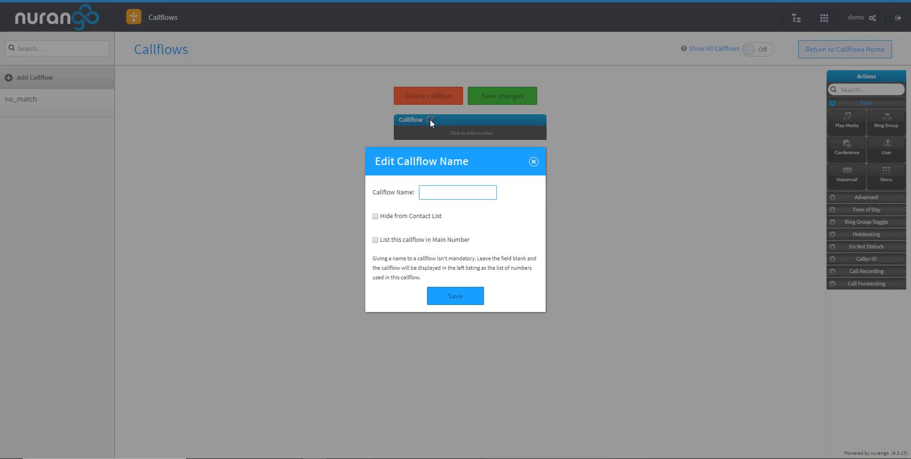
text(Demo CF)
click(462, 296)
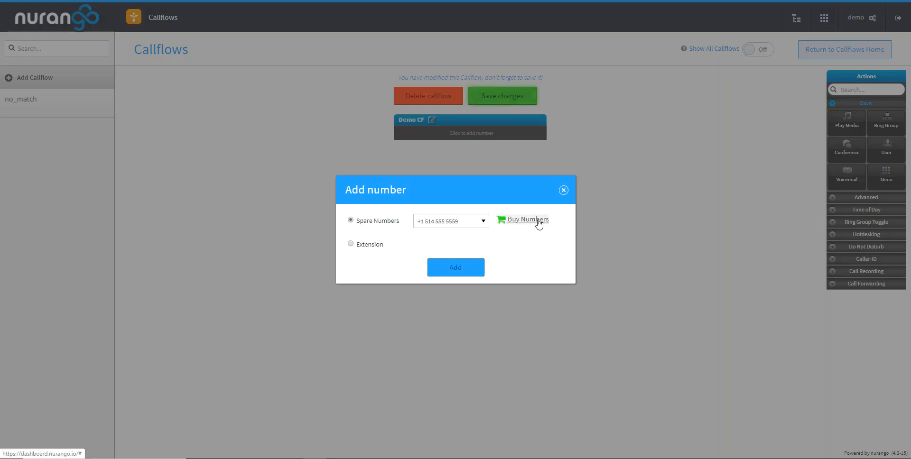
- Assign the available spare phone number to the Demo CF callflow
click(378, 248)
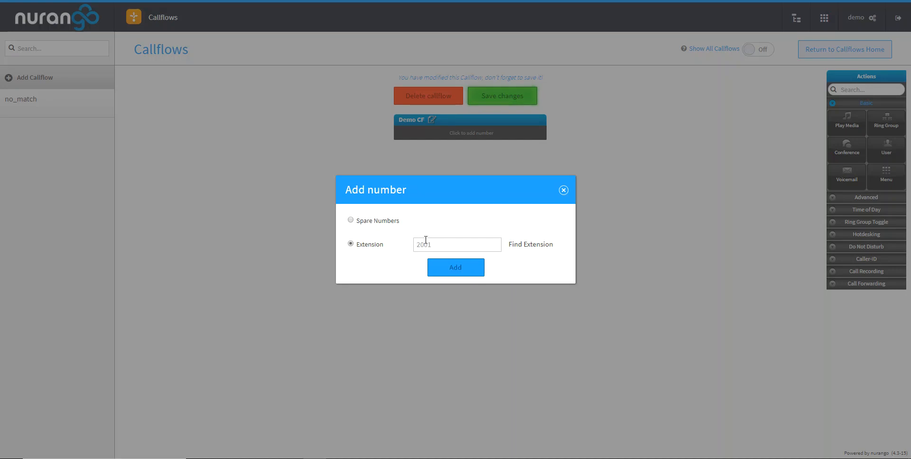
click(378, 221)
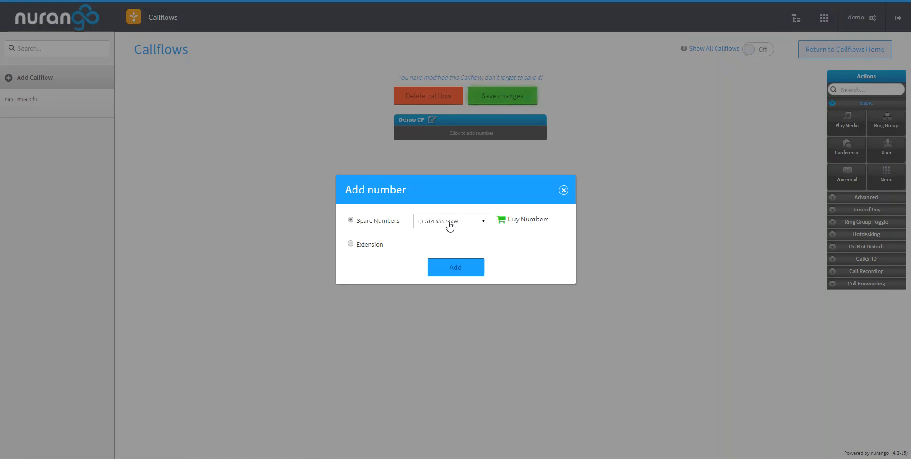
click(467, 271)
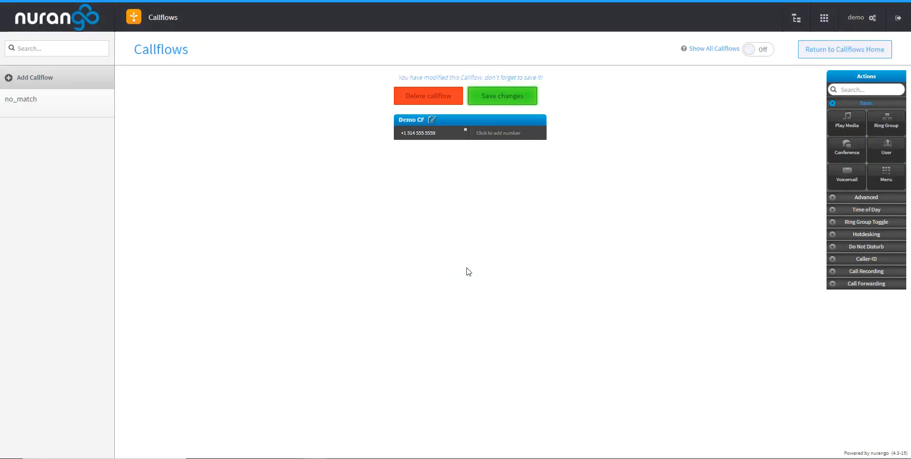
click(522, 134)
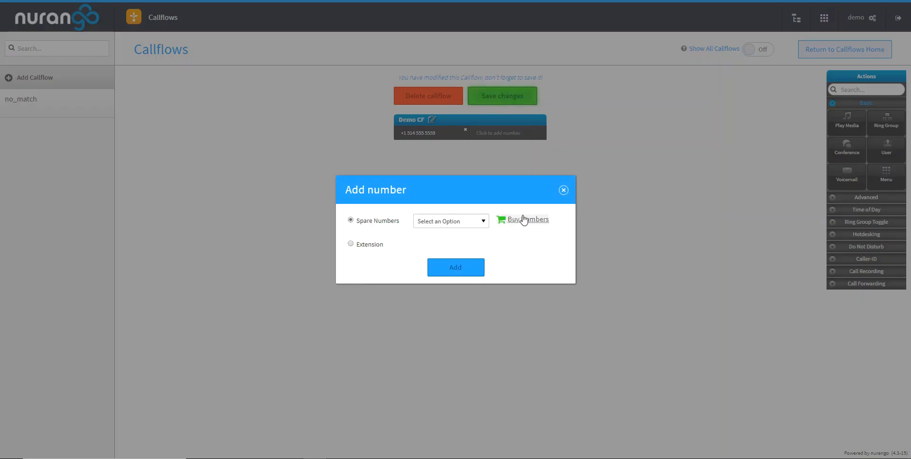
click(564, 190)
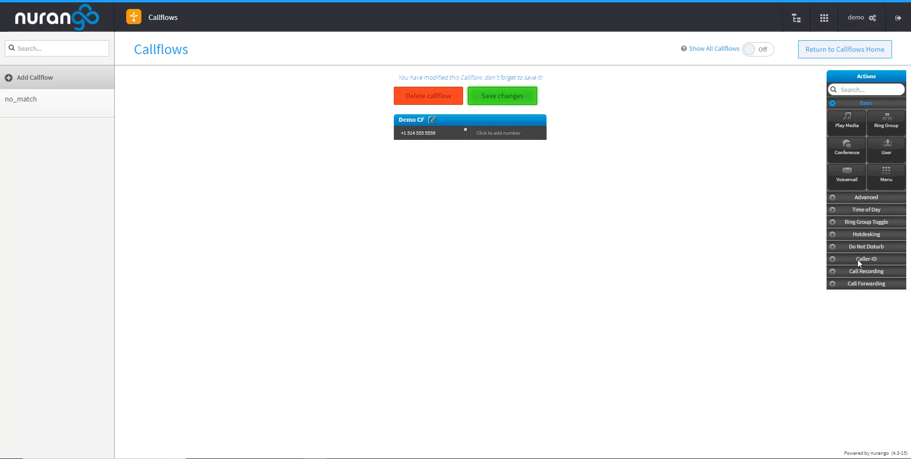
- Examine the callflow actions offered in the Hotdesking, Advanced and Basic categories
click(833, 234)
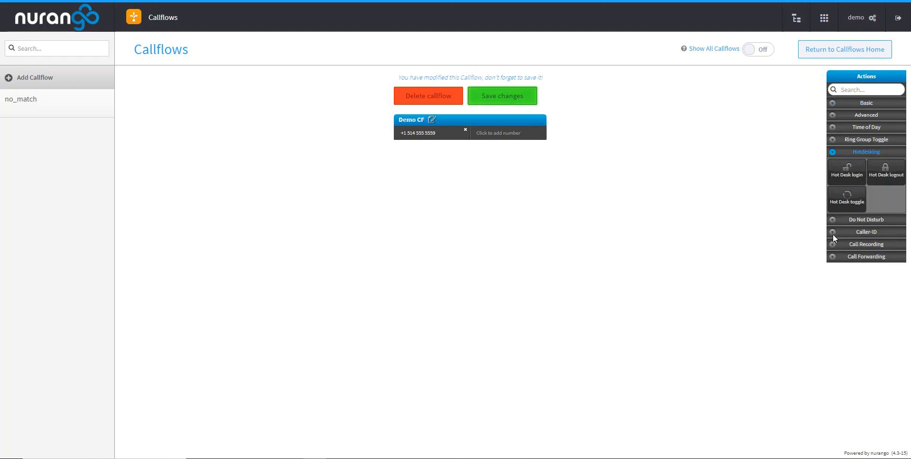
click(834, 117)
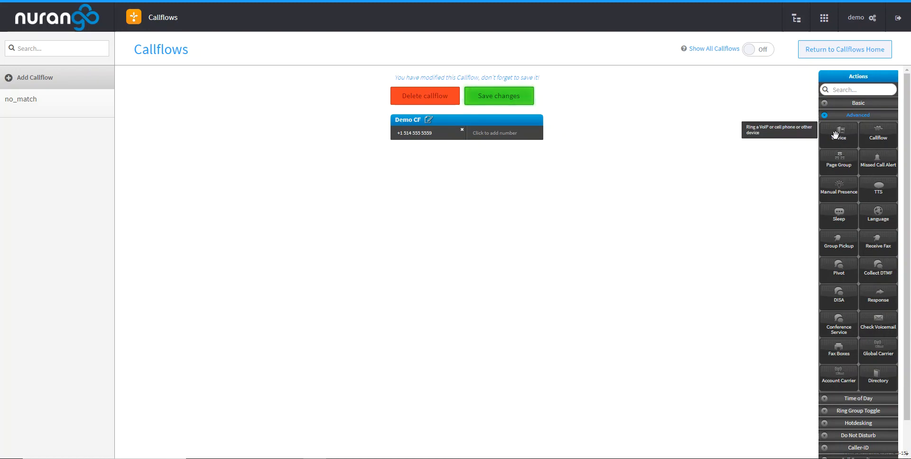
click(855, 102)
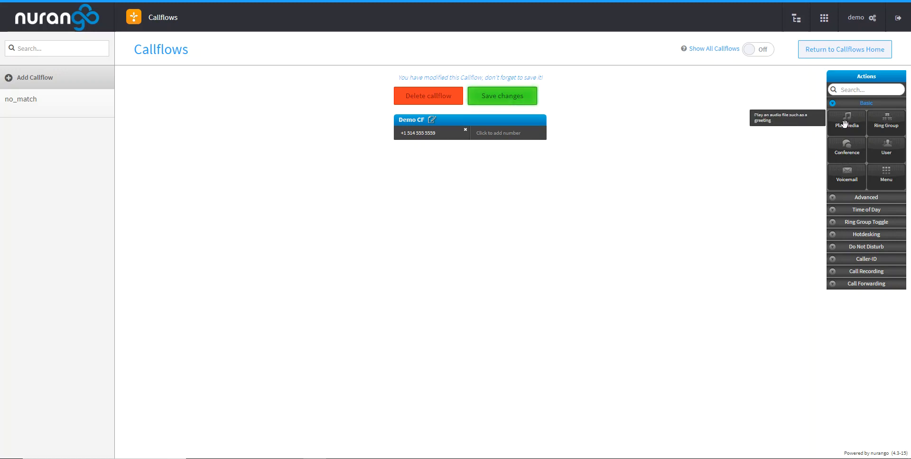
click(862, 198)
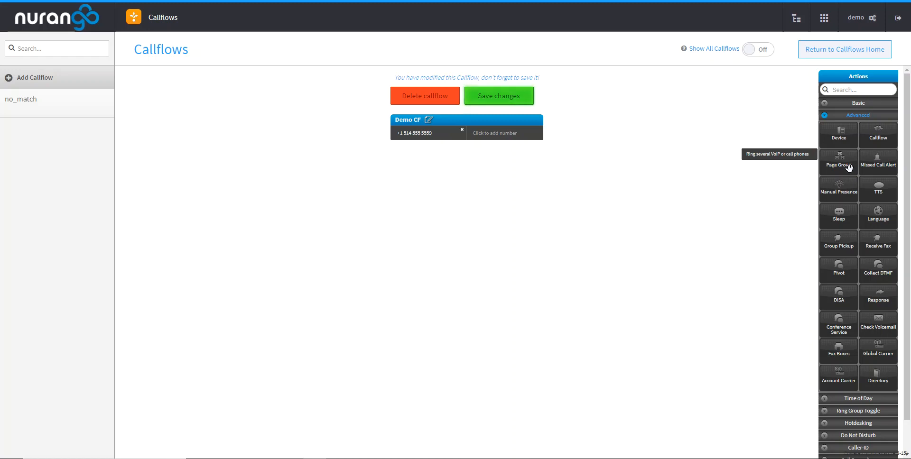
- Add a Time of Day action under the Demo CF callflow with its timezone set to America/Montreal
click(854, 399)
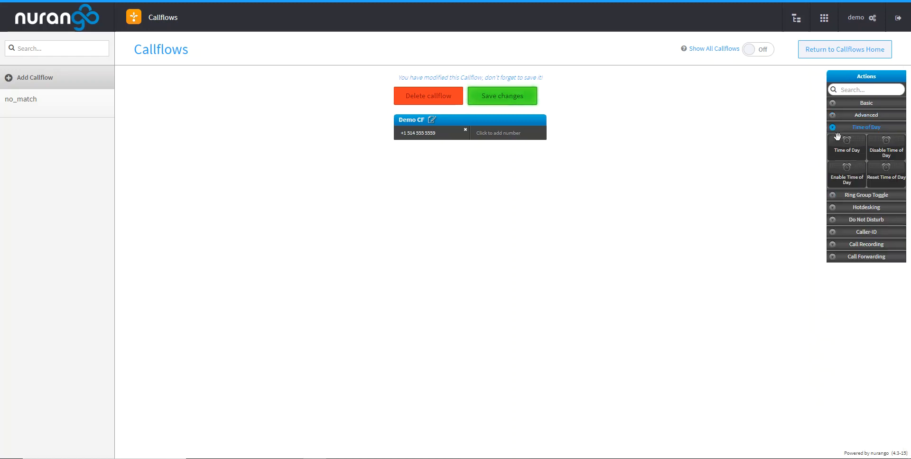
drag(848, 144, 462, 141)
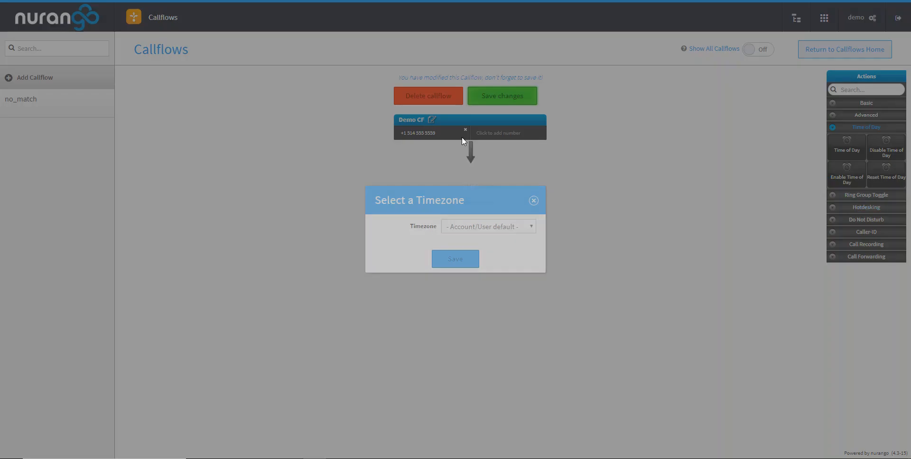
click(507, 228)
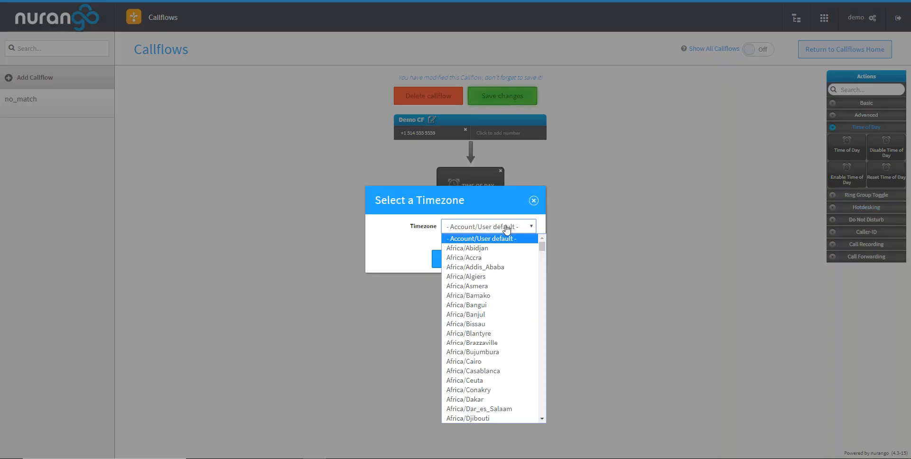
drag(542, 247, 544, 304)
click(499, 343)
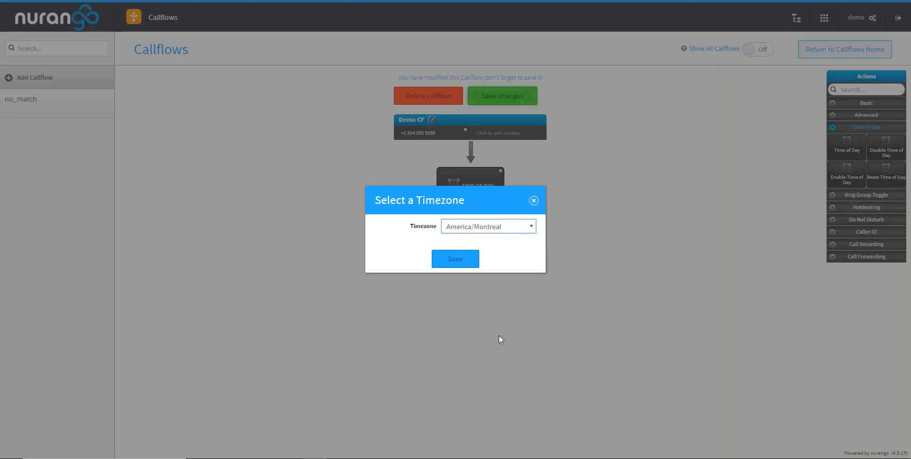
click(454, 261)
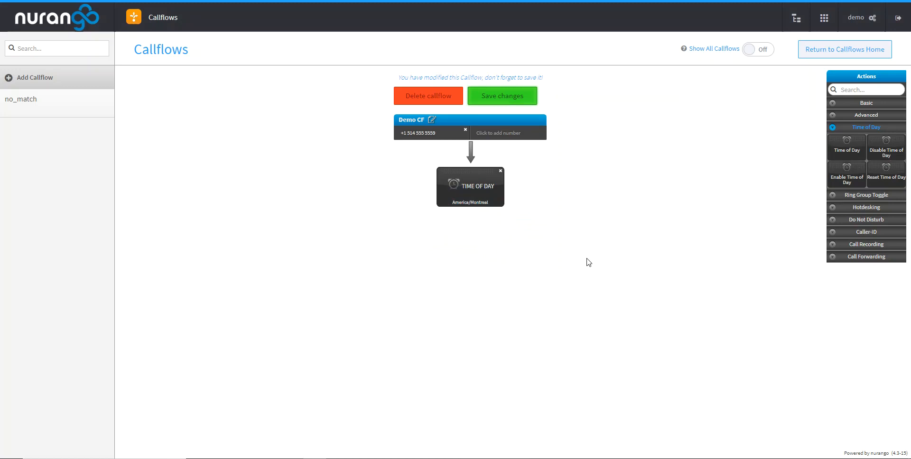
click(467, 188)
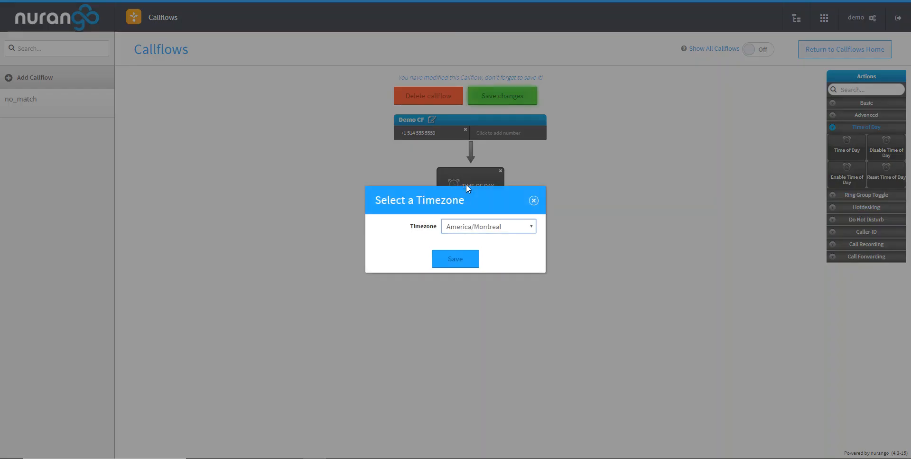
click(533, 201)
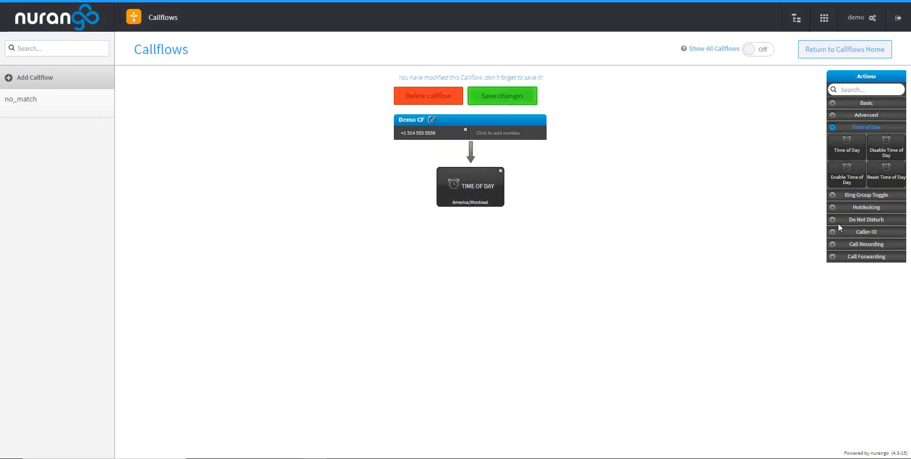
- Add an Enable Time of Day action under the Time of Day action for All other times, with the MainMonday rule selected
drag(851, 175, 476, 198)
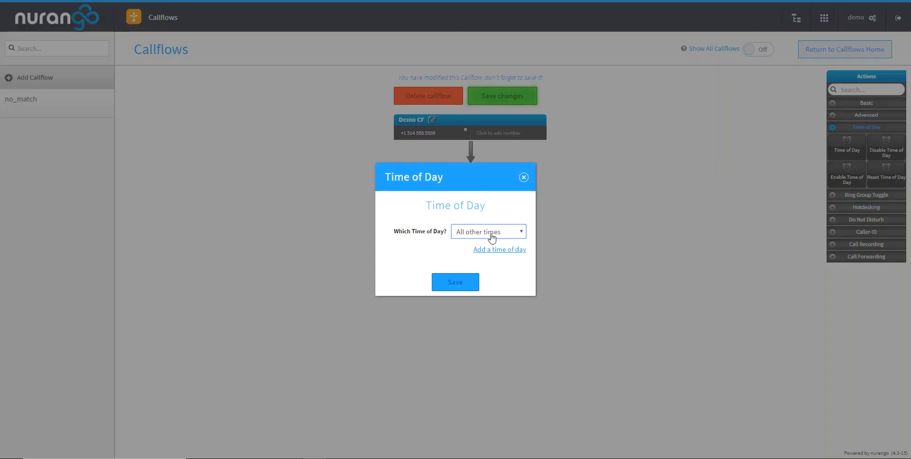
click(491, 237)
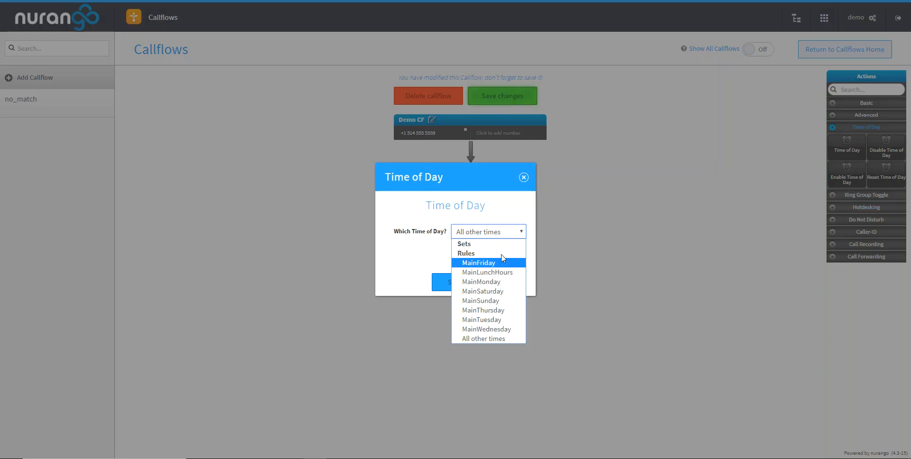
click(506, 337)
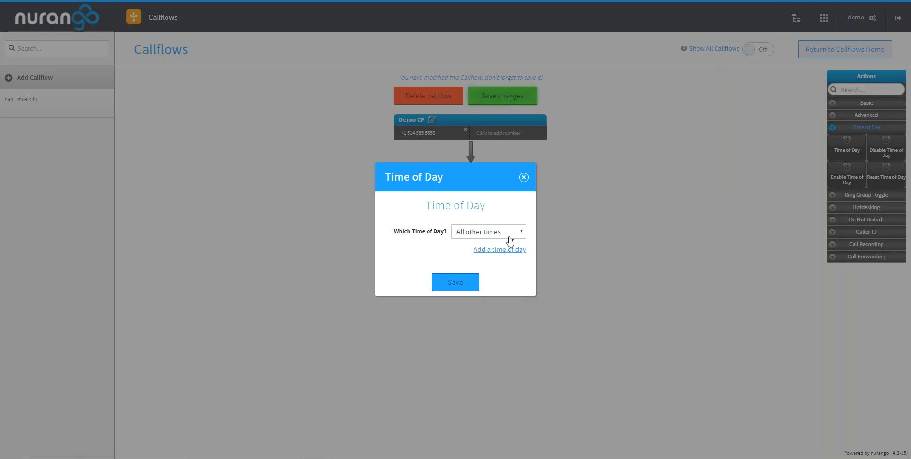
click(489, 232)
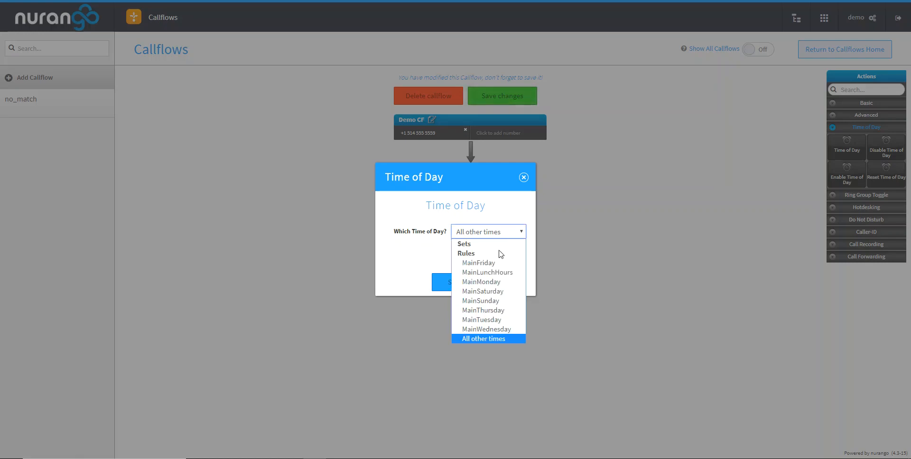
click(417, 214)
click(454, 286)
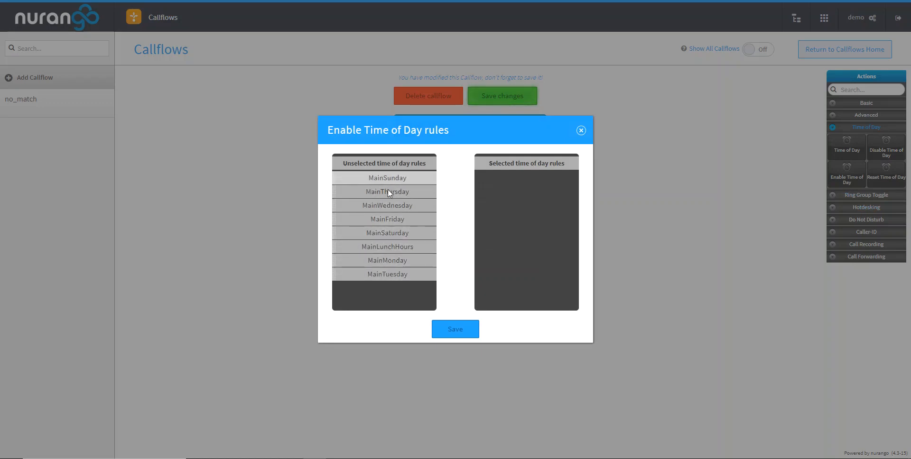
drag(385, 261, 531, 181)
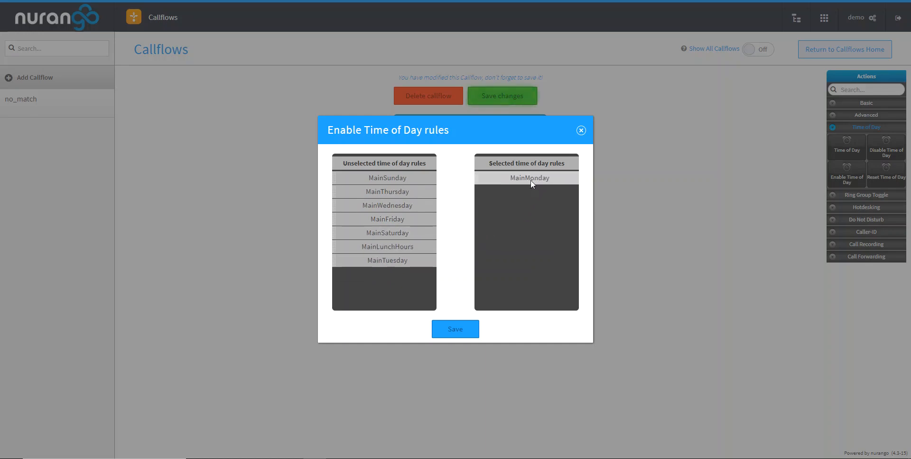
click(459, 328)
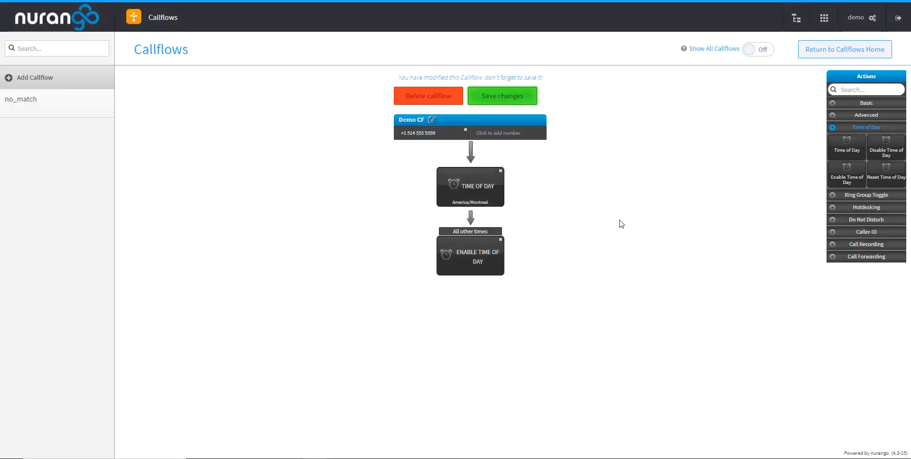
- Add a Menu action under the Enable Time of Day action and choose MainOpenHoursMenu as its menu
click(857, 116)
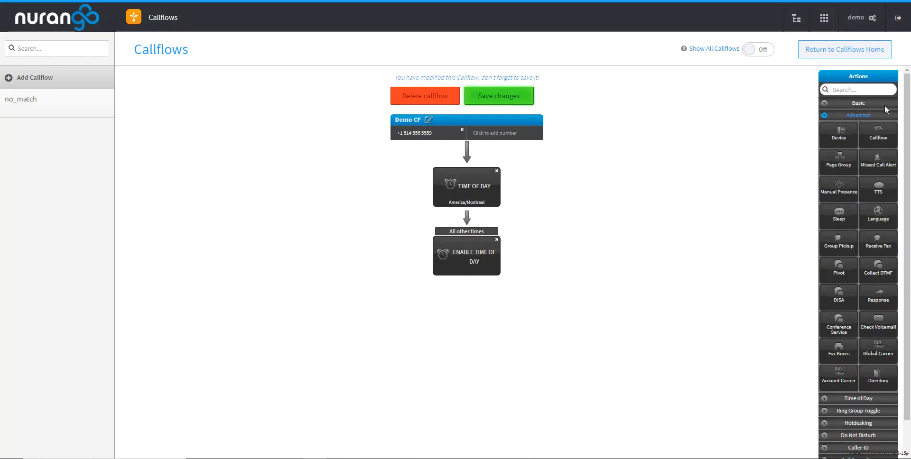
click(855, 102)
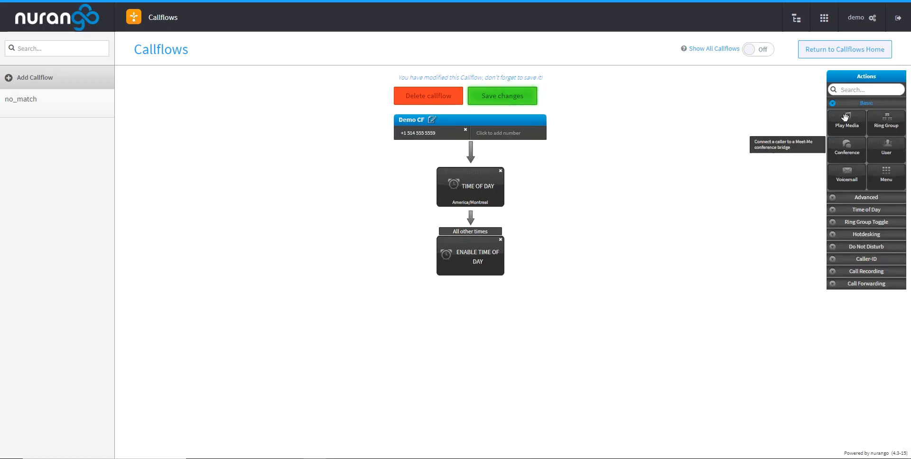
drag(883, 176, 474, 271)
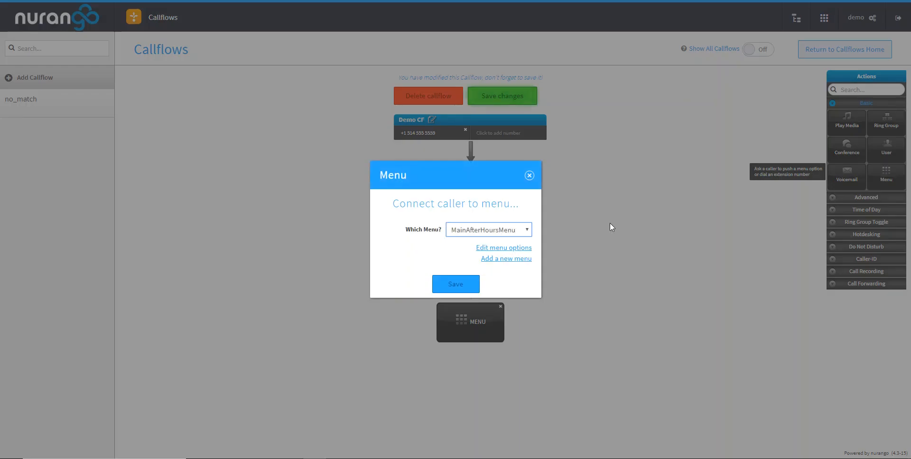
click(511, 230)
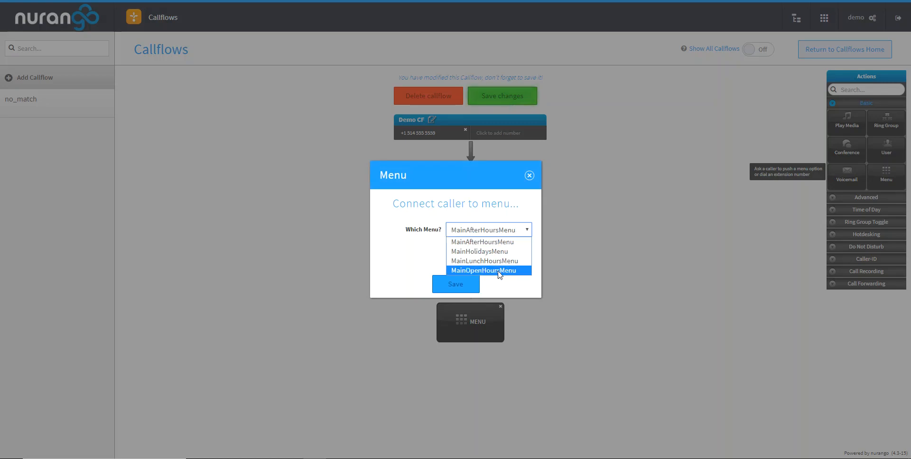
click(515, 271)
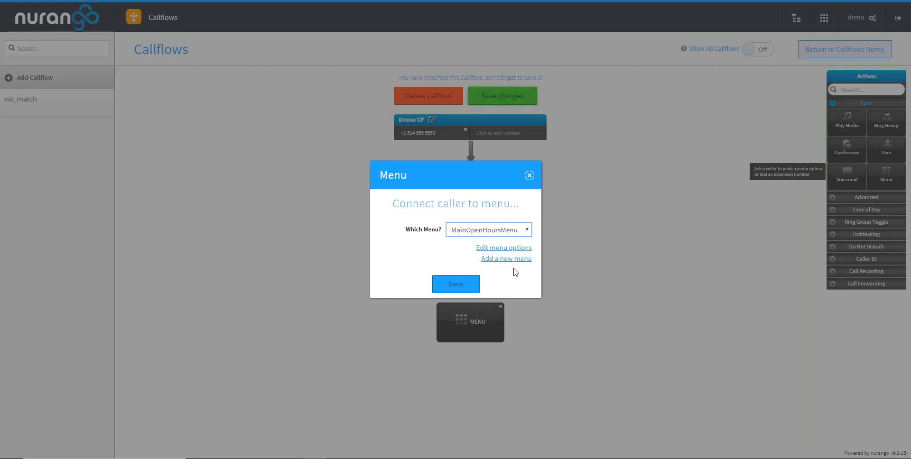
- Examine the basic, extension dialing and retry and timeout settings offered for a new menu, and close the form
click(502, 260)
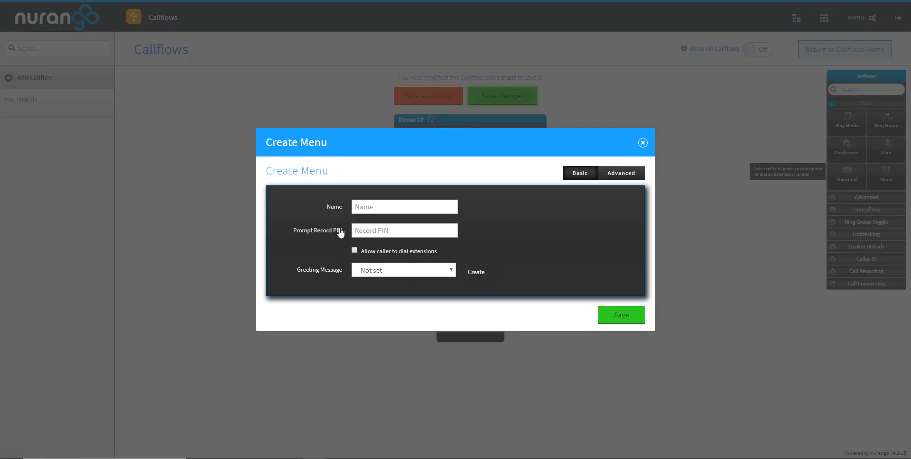
click(623, 175)
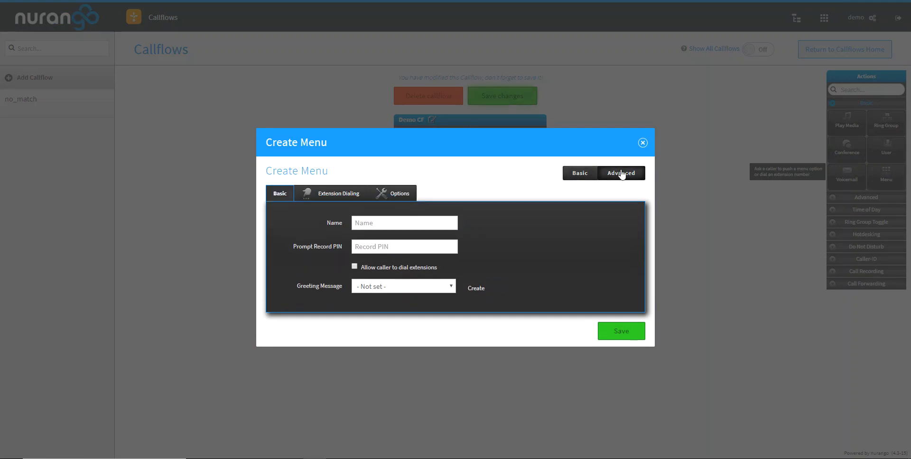
click(332, 193)
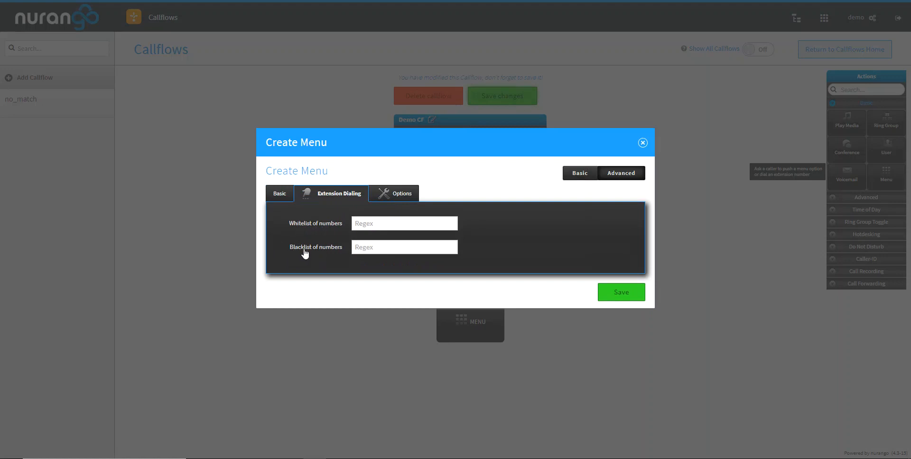
click(394, 204)
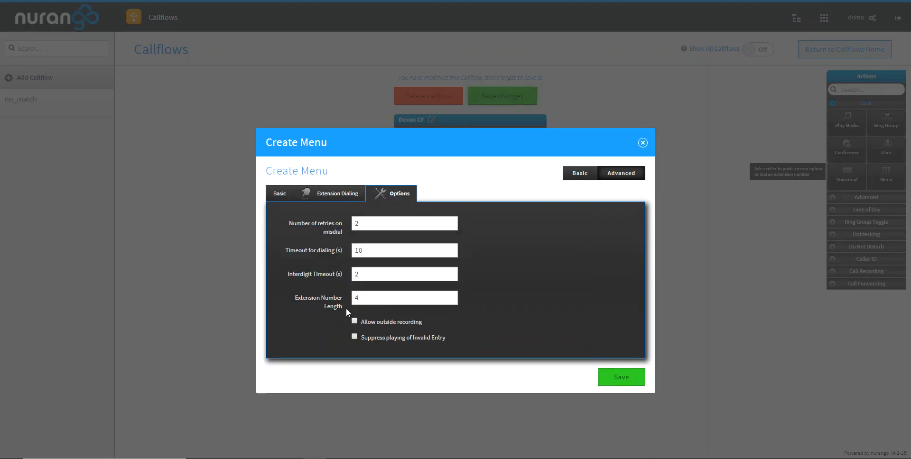
click(393, 222)
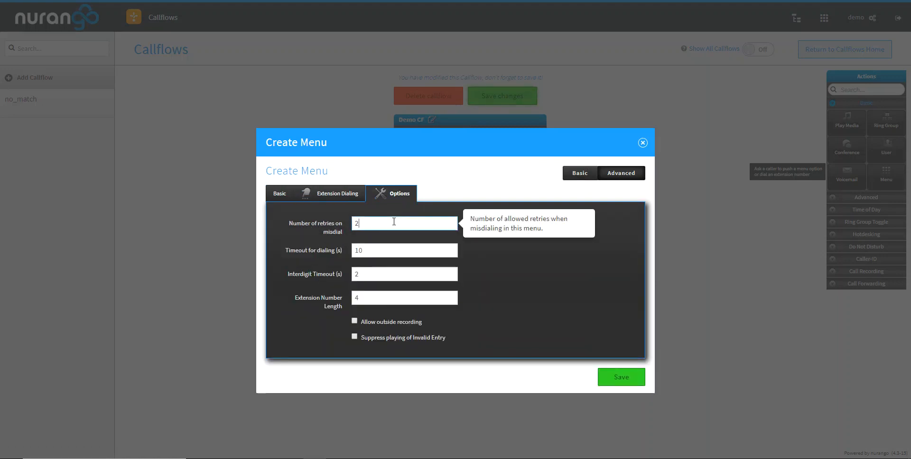
click(385, 245)
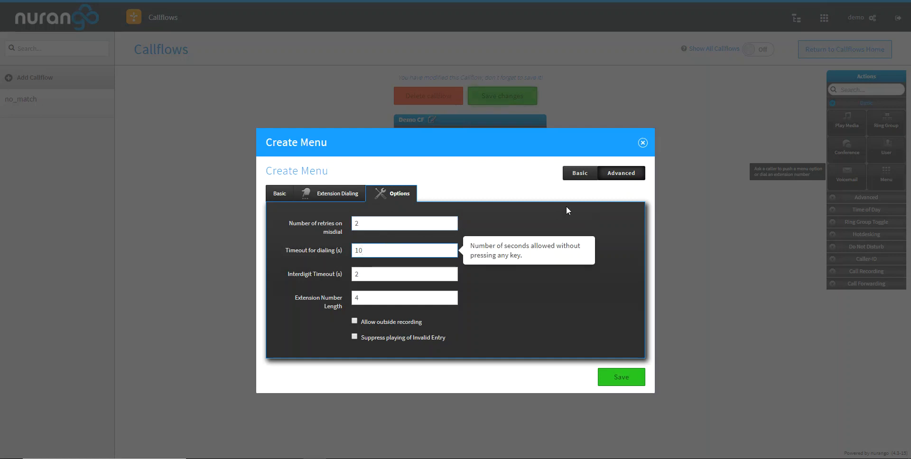
click(643, 143)
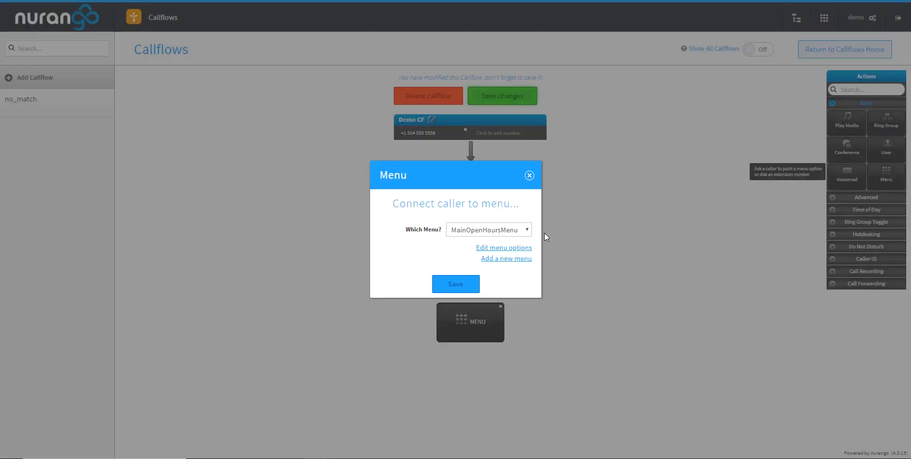
- Save the Menu action's selection and reopen the action to check its settings
click(456, 285)
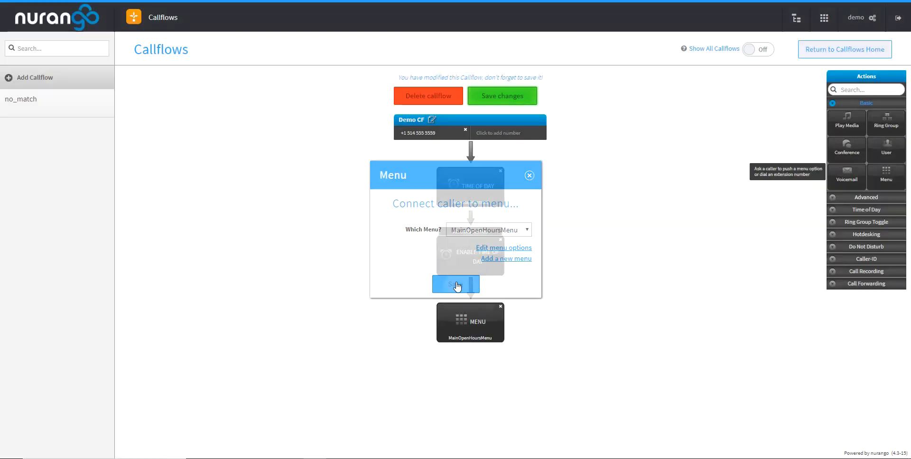
click(460, 325)
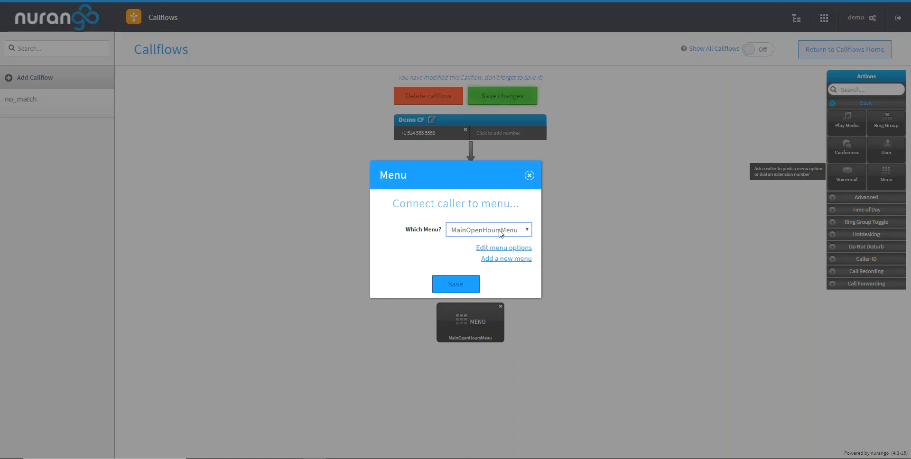
click(529, 176)
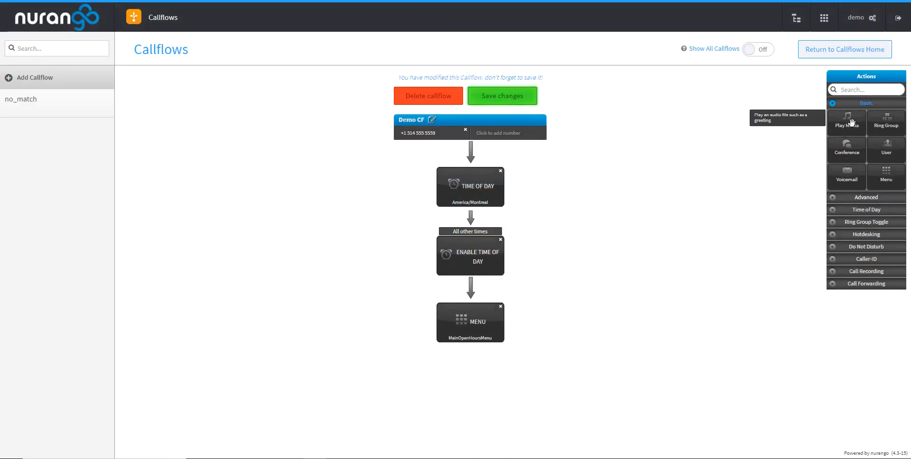
- Examine the callflow actions offered in the Advanced and Basic categories
click(858, 198)
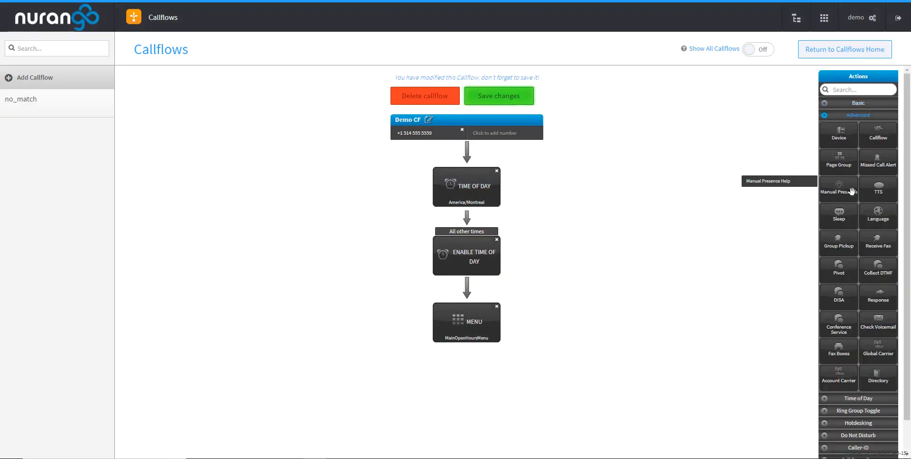
click(851, 103)
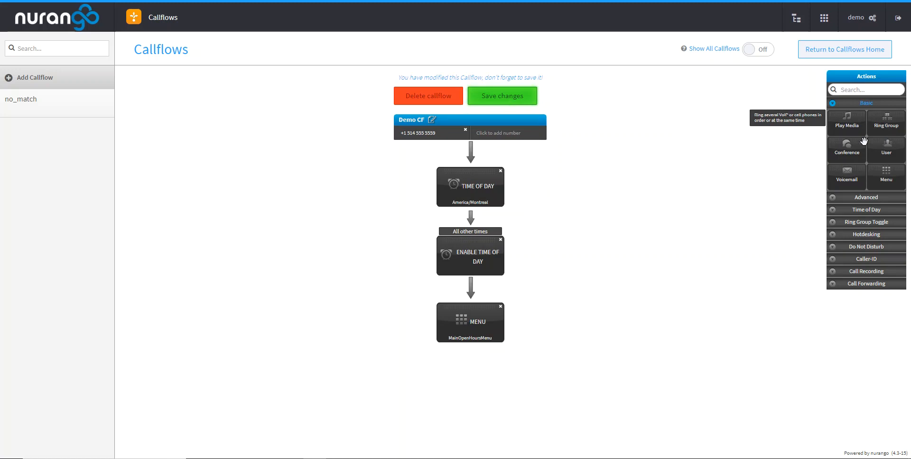
click(863, 198)
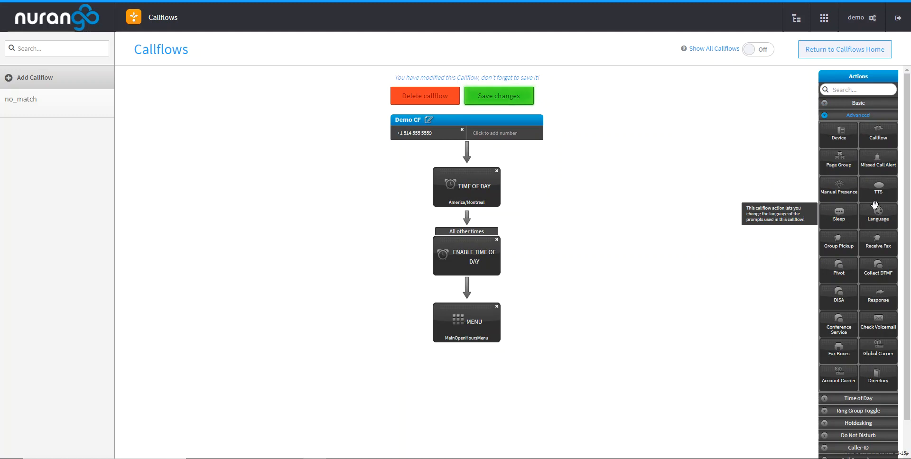
scroll(867, 211, down, 1)
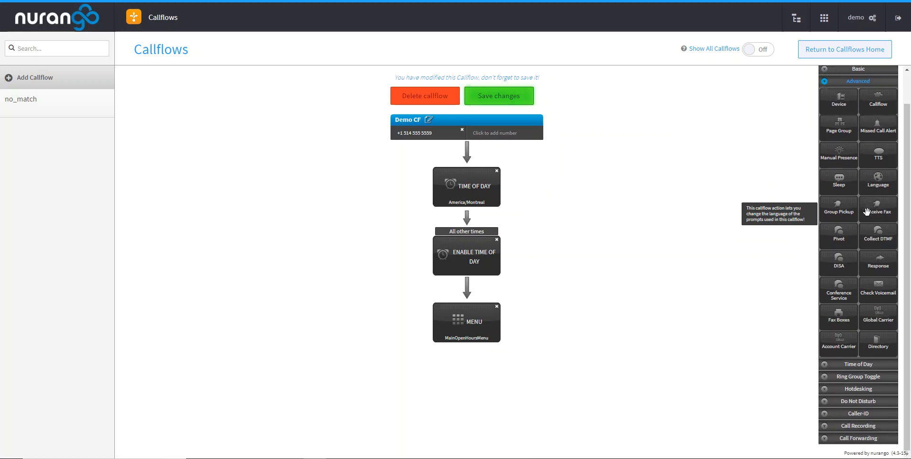
scroll(865, 211, up, 1)
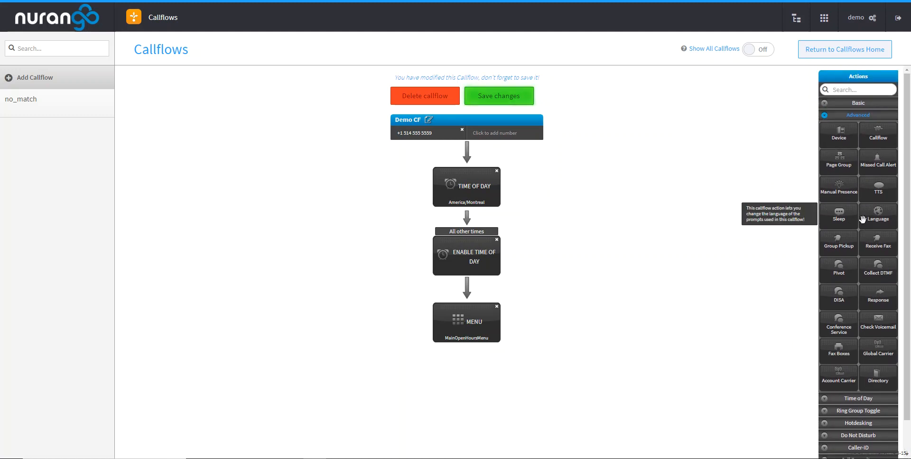
- Add a second Menu action under the MainOpenHoursMenu action and assign it to menu option 1
click(854, 104)
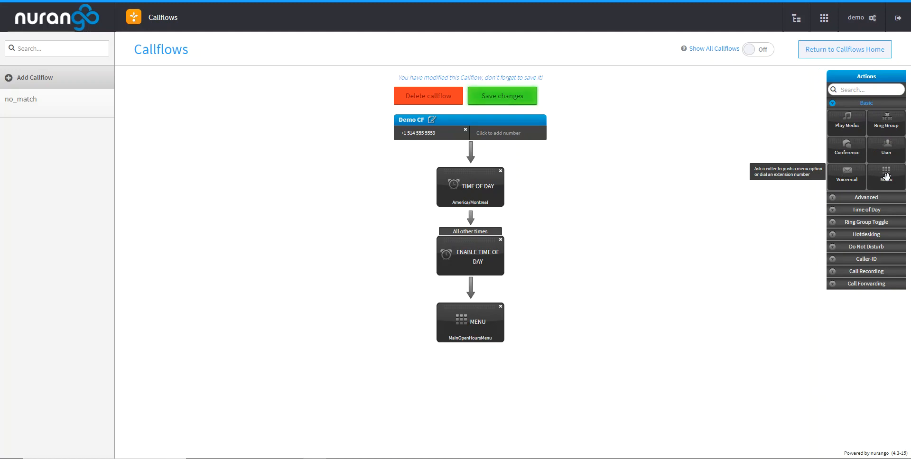
drag(886, 176, 465, 334)
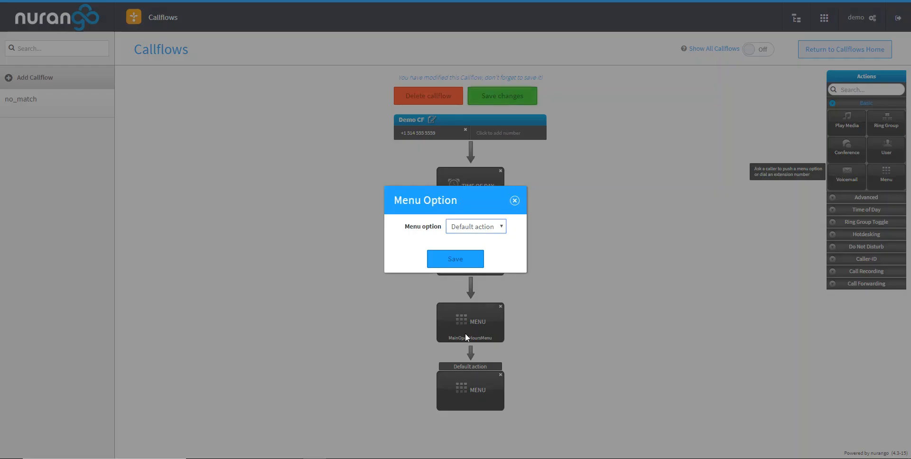
click(477, 230)
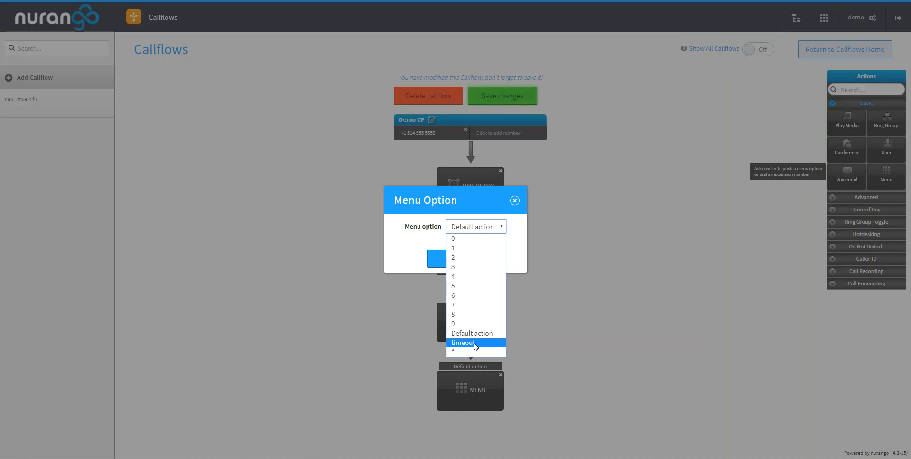
click(469, 249)
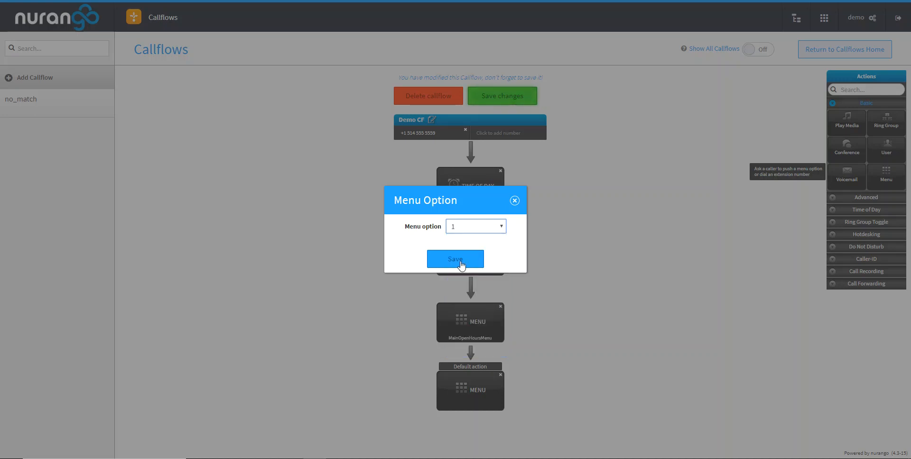
click(461, 264)
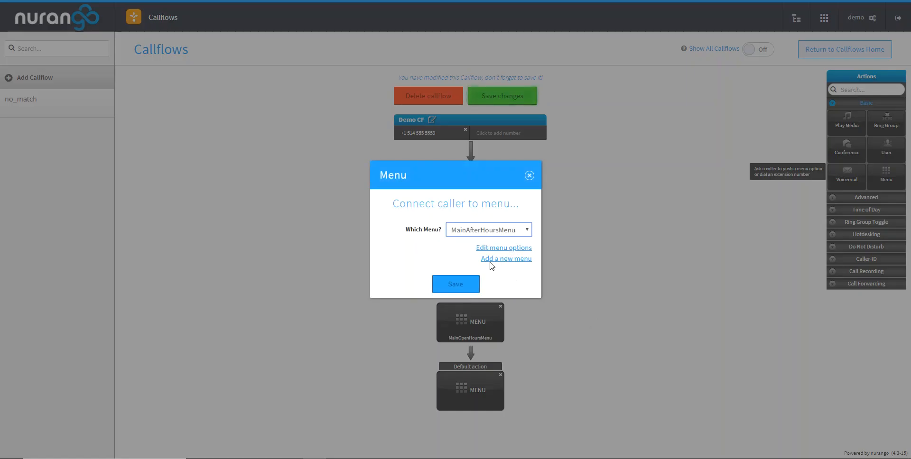
- Select MainAfterHoursMenu for the new Menu action, examine its editable menu options, and close the form
click(472, 231)
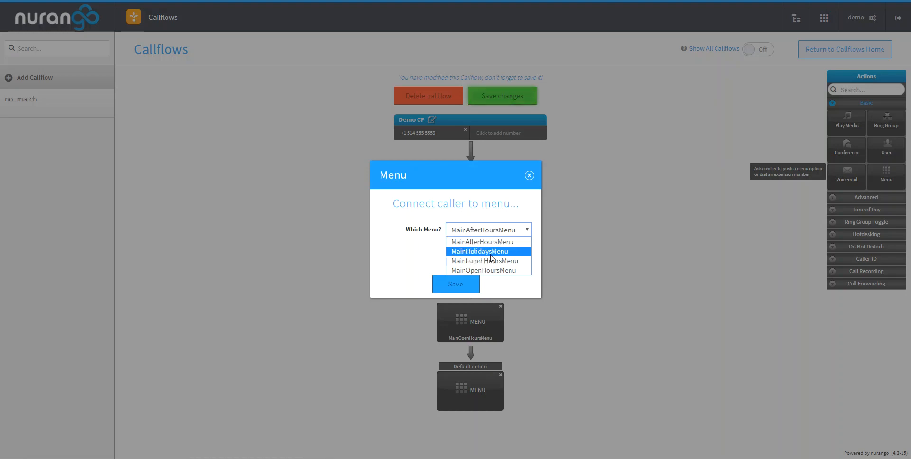
click(482, 242)
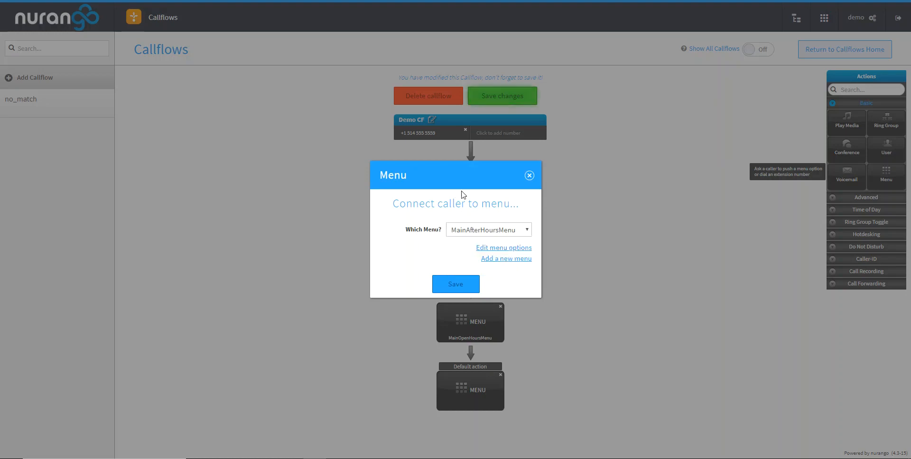
click(505, 249)
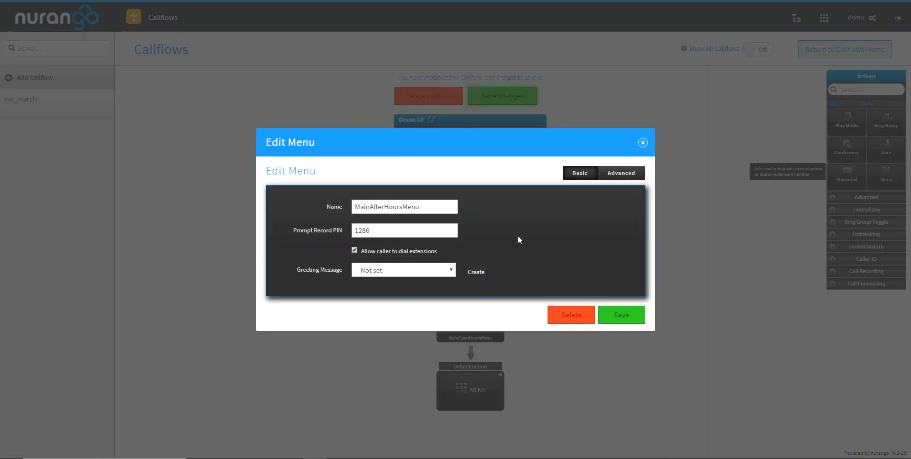
click(642, 143)
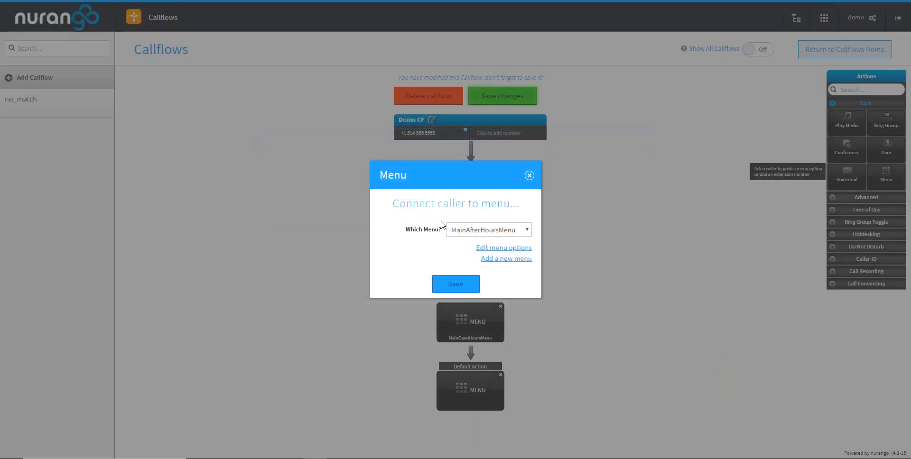
- Connect the option 1 Menu action to MainHolidaysMenu and save the selection
click(476, 233)
click(482, 252)
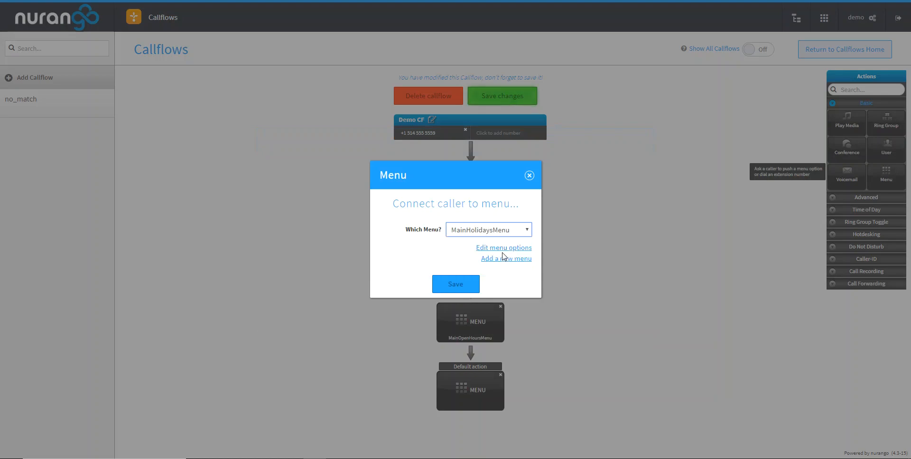
click(461, 284)
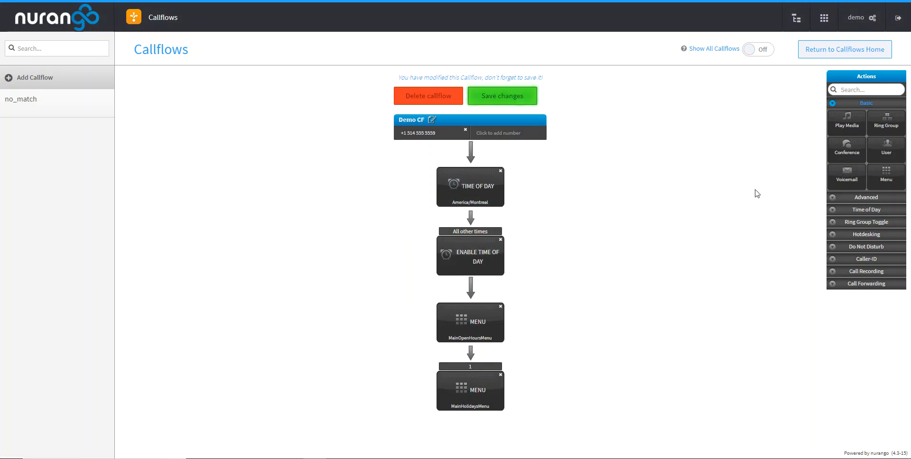
- Add another Menu action under MainOpenHoursMenu on menu option 2 and connect it to MainLunchHoursMenu
drag(887, 178, 469, 327)
click(479, 228)
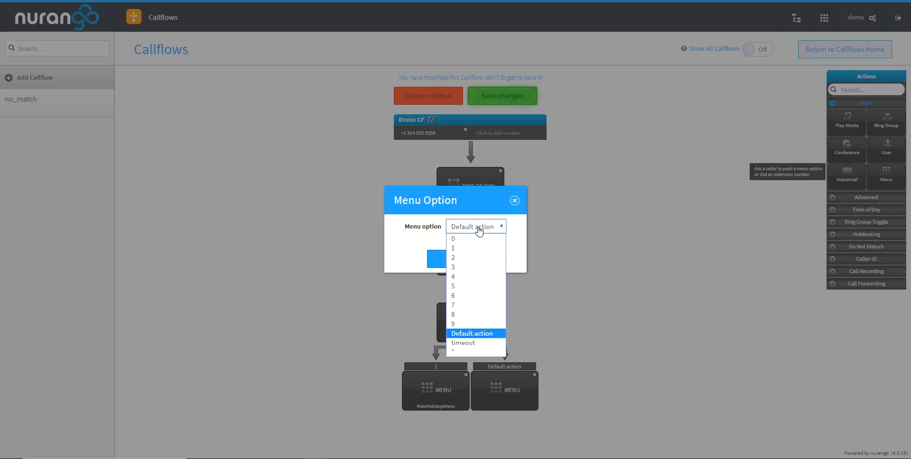
click(467, 257)
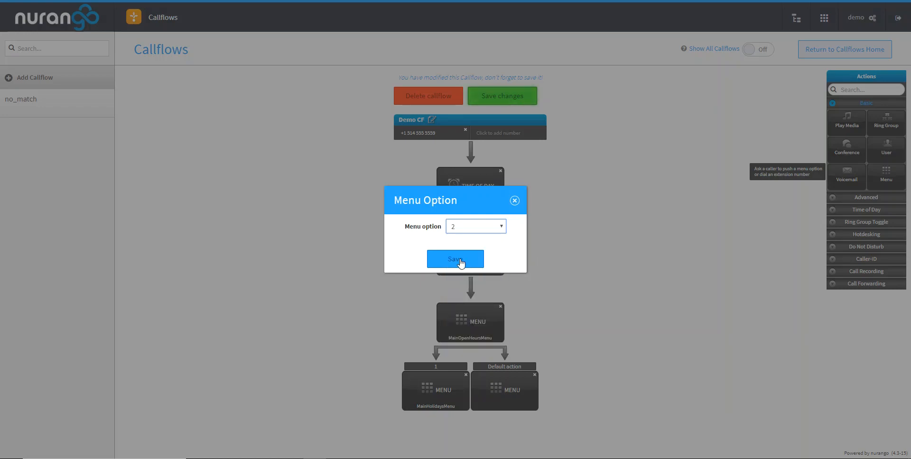
click(459, 259)
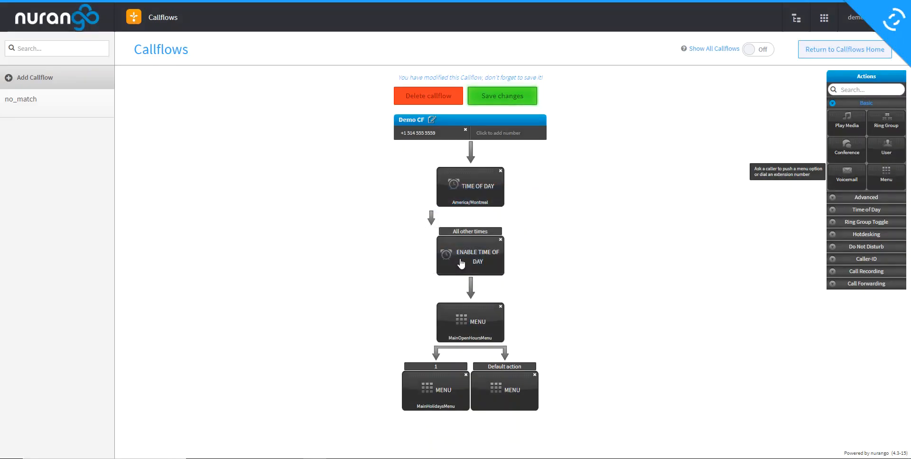
click(479, 231)
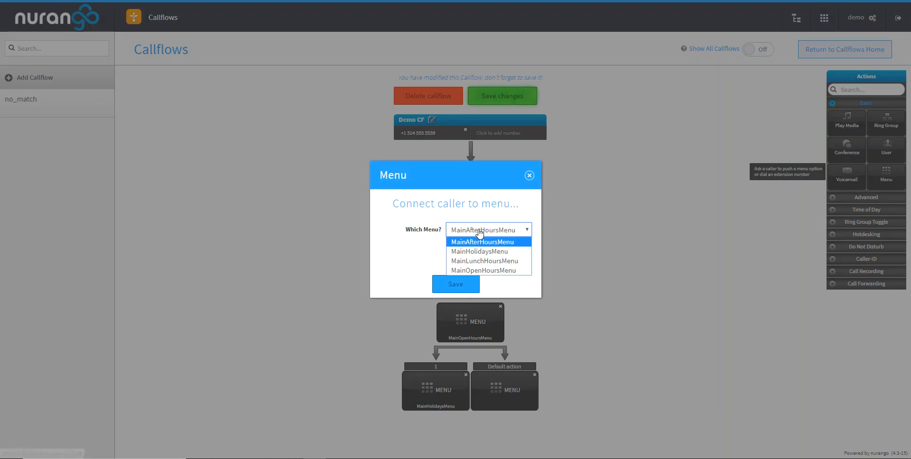
click(486, 261)
click(455, 287)
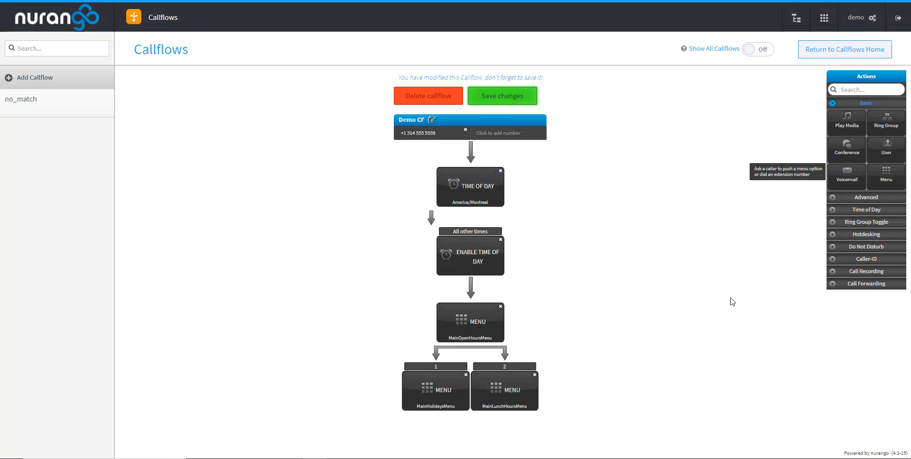
- Find the Directory action by searching for "dire" and add it under MainOpenHoursMenu on option *, using SmartPBX Directory
click(839, 196)
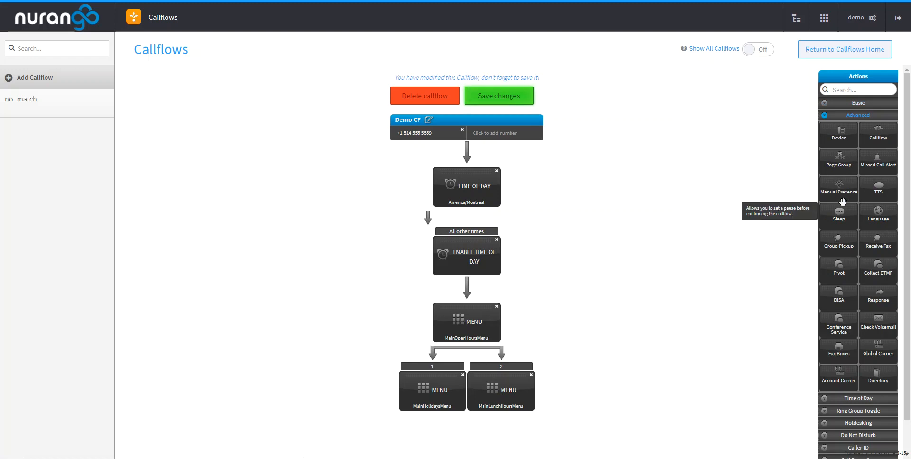
click(852, 90)
text(d)
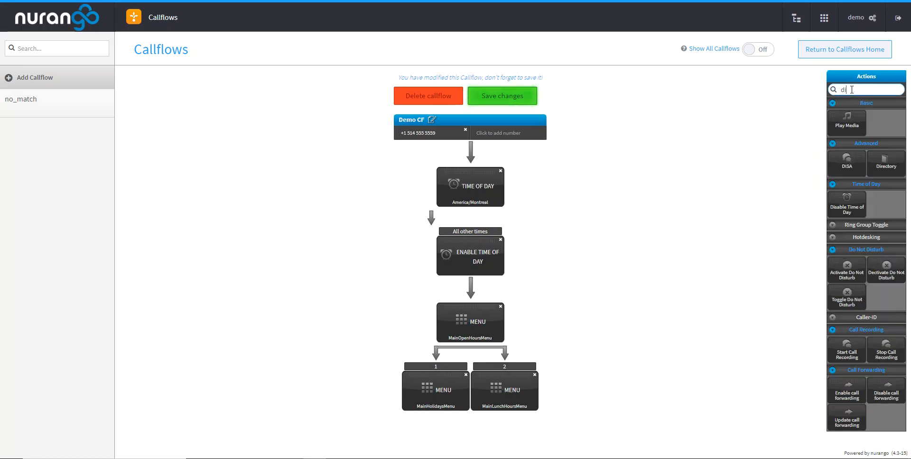
text(ire)
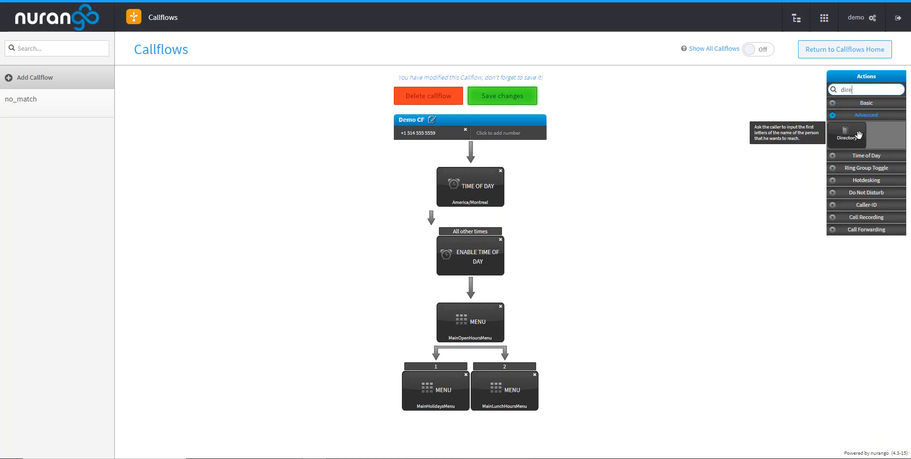
drag(847, 137, 475, 326)
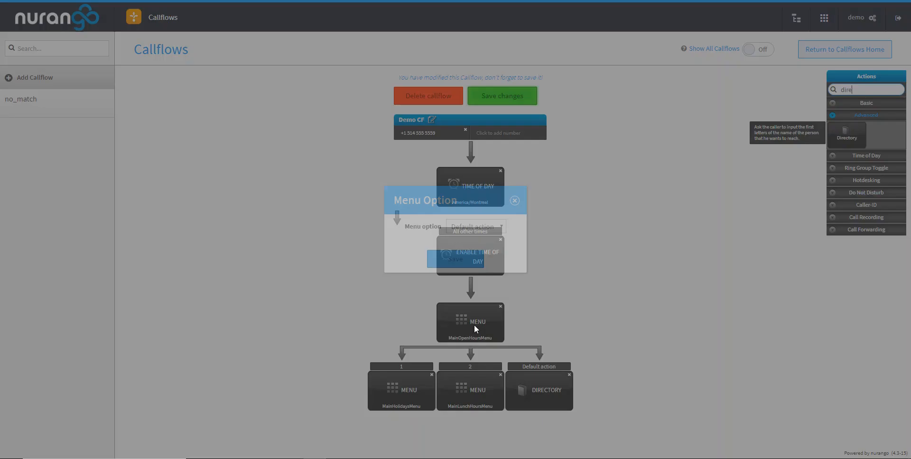
click(477, 227)
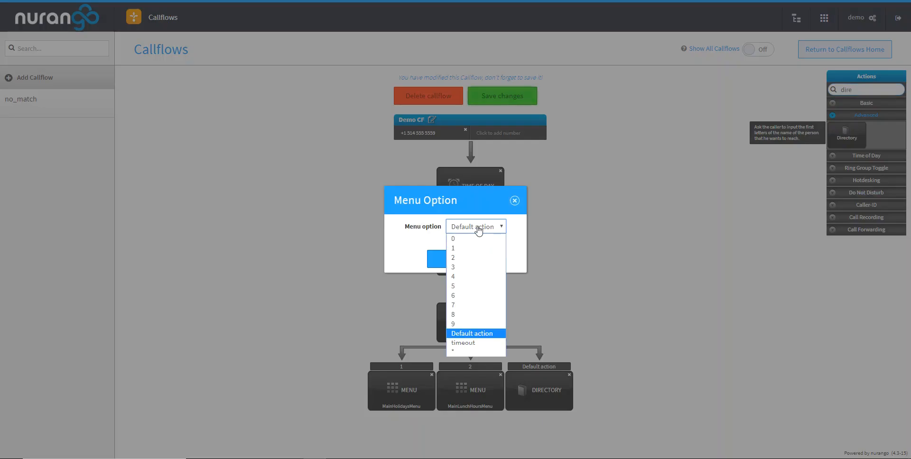
click(463, 350)
click(458, 259)
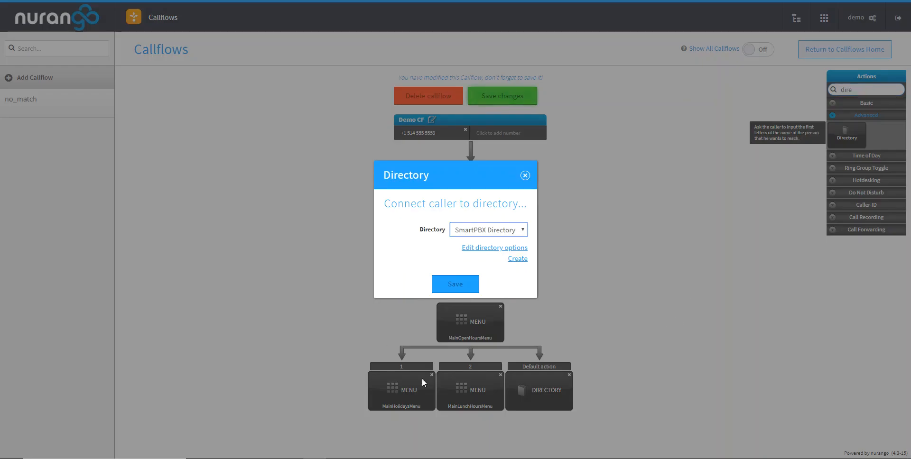
click(461, 285)
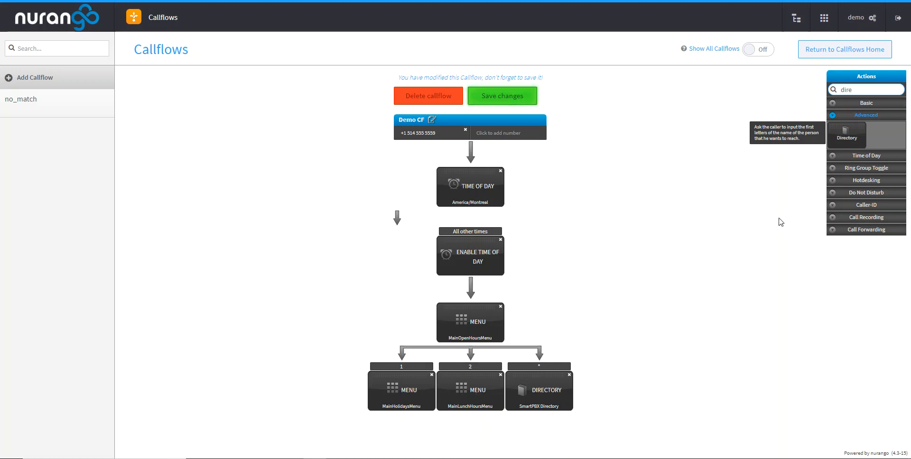
- Clear the action search and add a Ring Group action under MainHolidaysMenu on menu option 1
drag(854, 88, 821, 88)
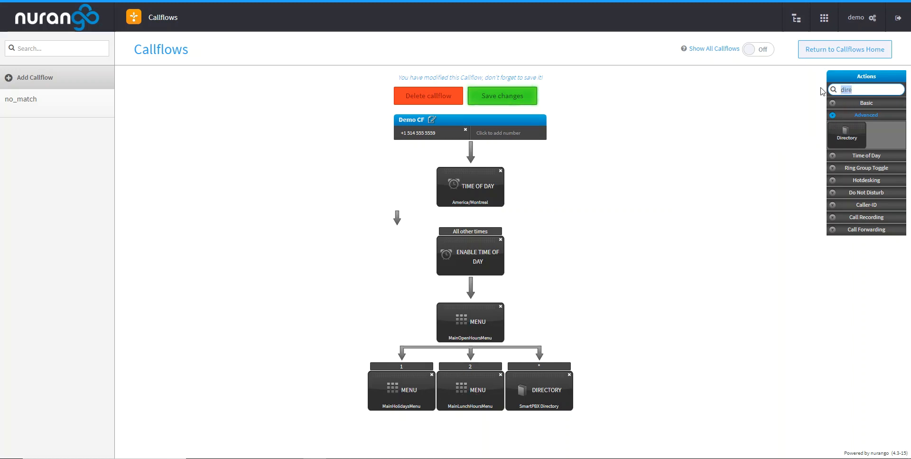
key(BackSpace)
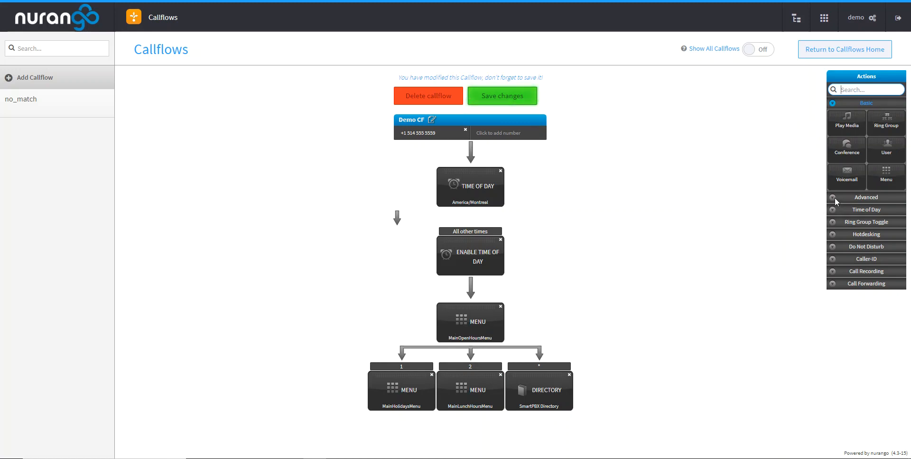
drag(888, 123, 398, 399)
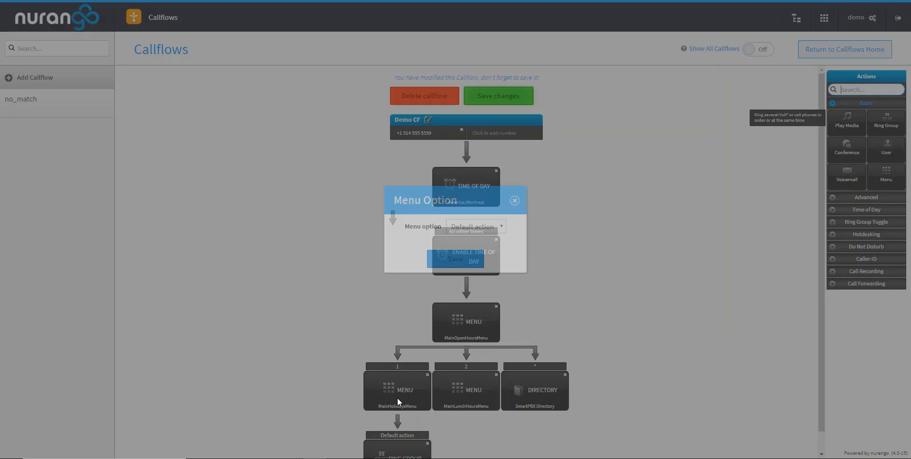
click(501, 227)
click(496, 227)
click(472, 228)
click(470, 250)
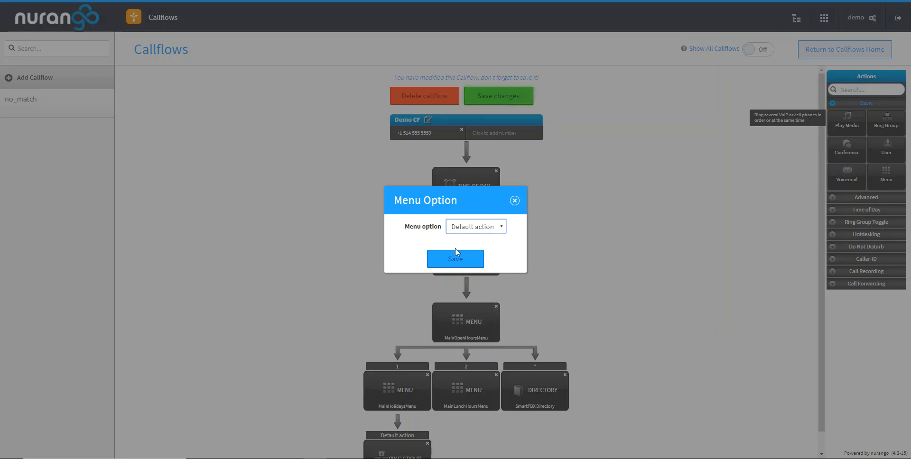
click(464, 263)
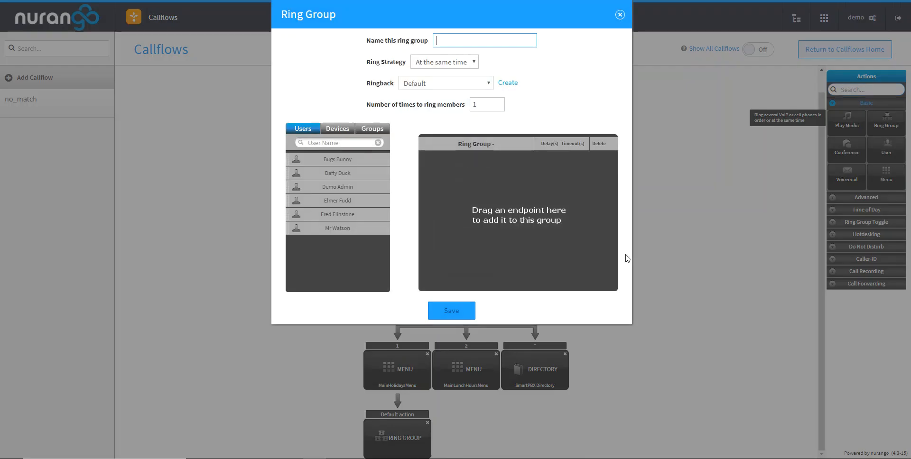
- Add the first two listed users to the ring group and name it Sales EN
drag(349, 163, 537, 174)
drag(338, 153, 539, 201)
click(507, 38)
text(Sa)
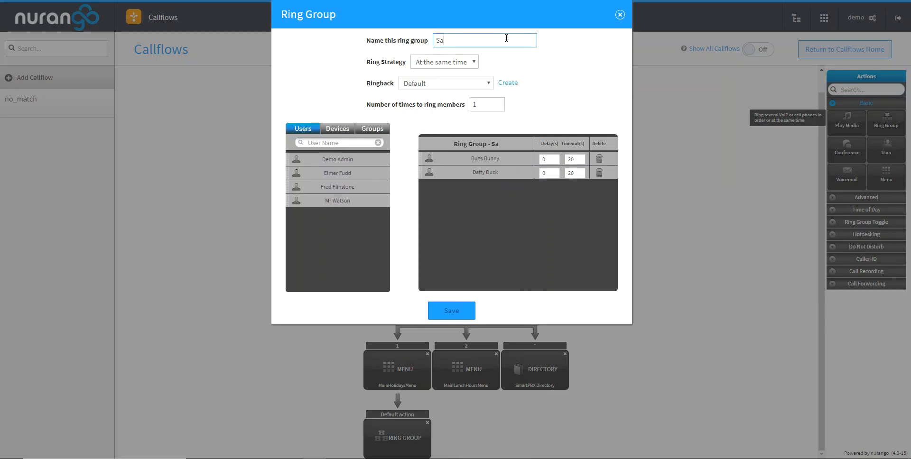
text(les EN)
- Examine the ring strategy and ringback choices of the Sales EN ring group
click(471, 64)
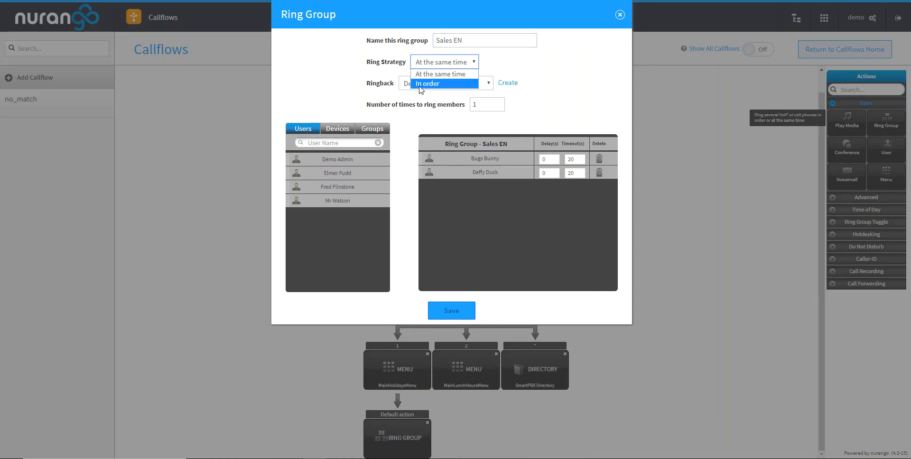
click(534, 67)
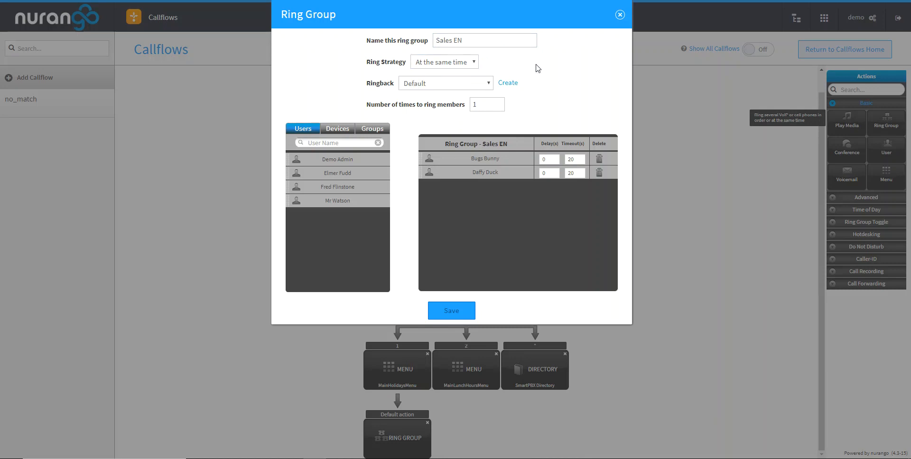
click(447, 83)
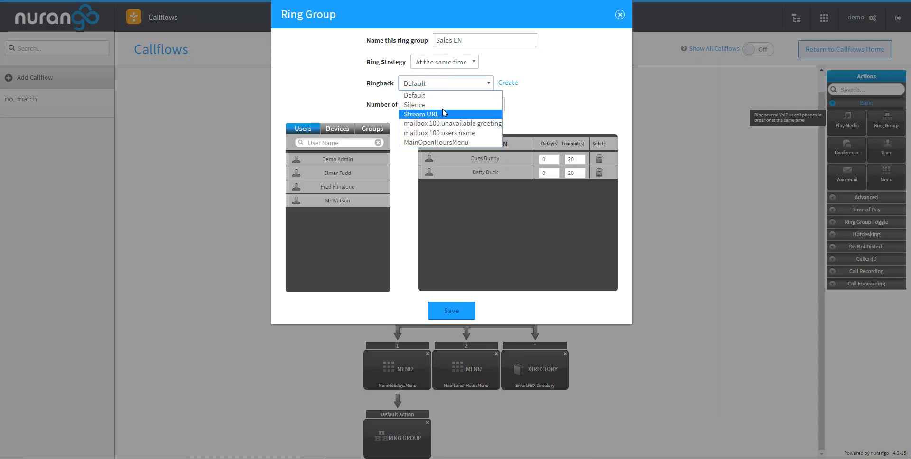
click(582, 77)
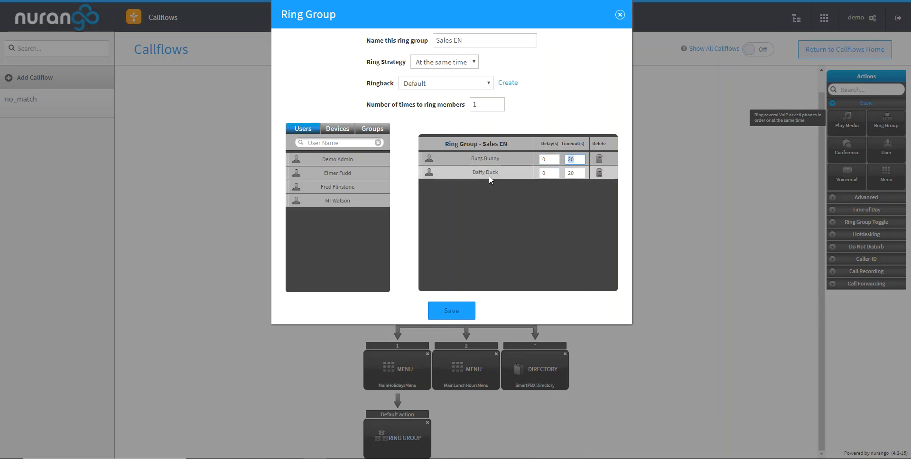
- Check the available devices and groups, then add the third listed user to Sales EN and save the ring group
click(340, 134)
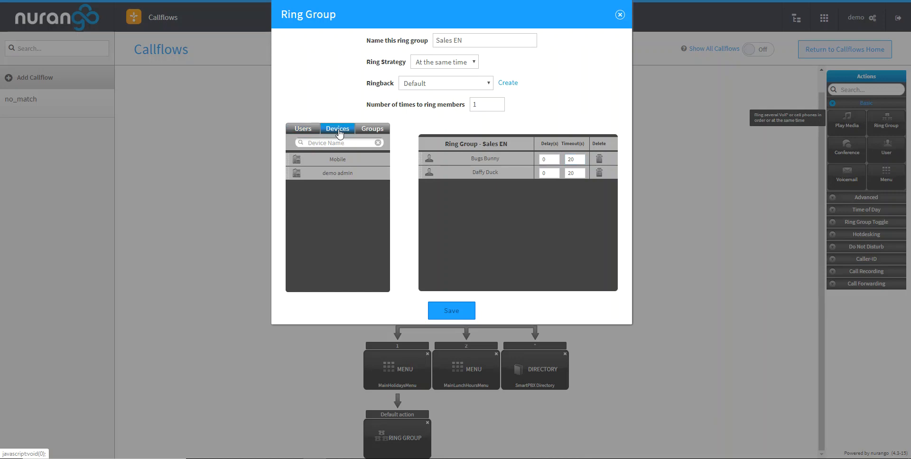
click(373, 130)
click(302, 130)
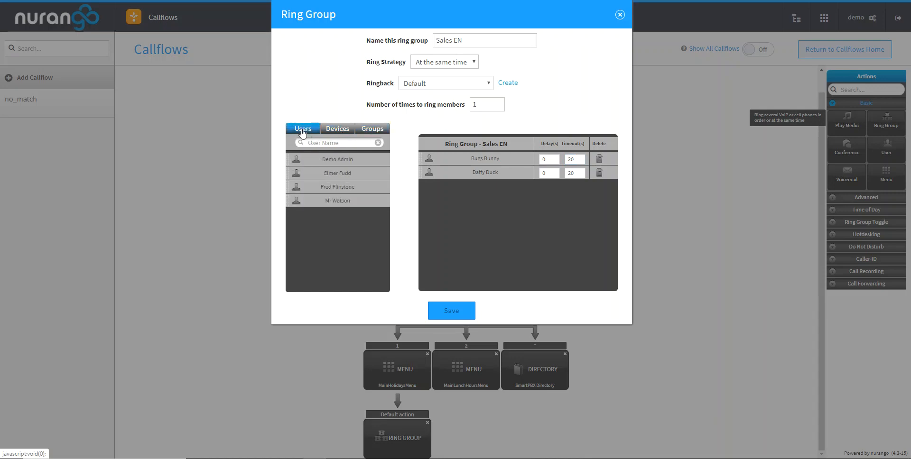
drag(345, 186, 516, 192)
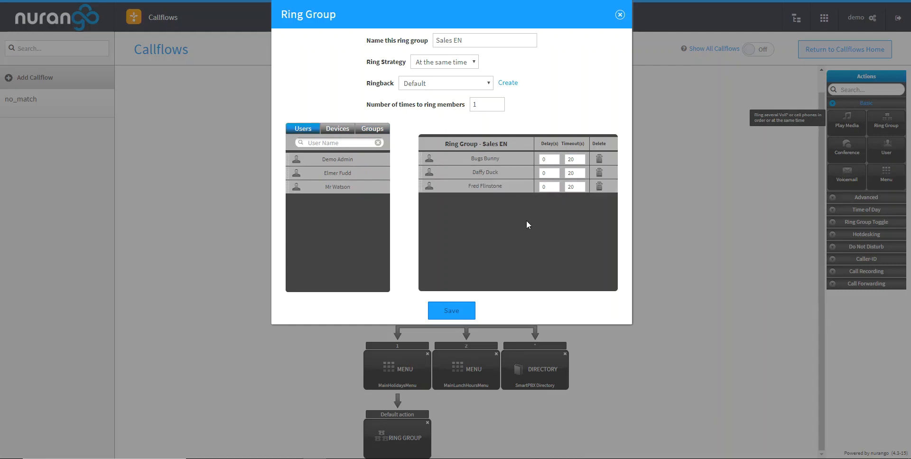
click(453, 311)
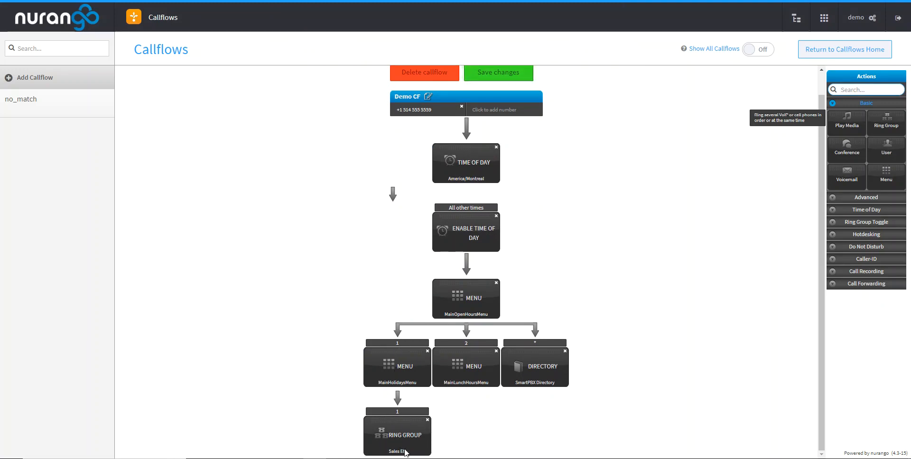
- Add a Ring Group action under MainLunchHoursMenu on menu option 1
drag(887, 122, 471, 367)
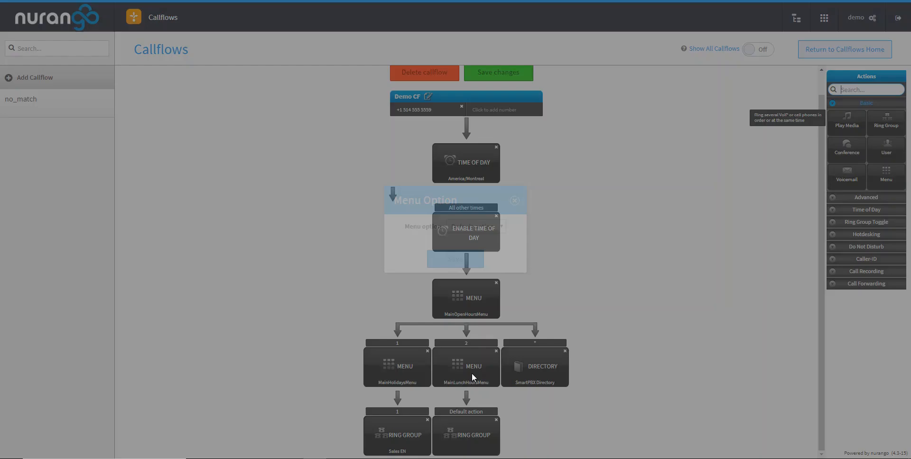
click(488, 228)
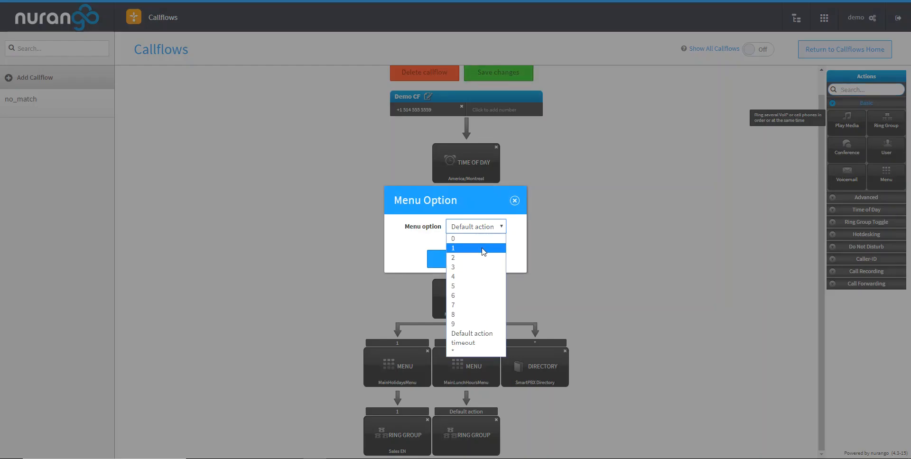
click(484, 248)
click(469, 260)
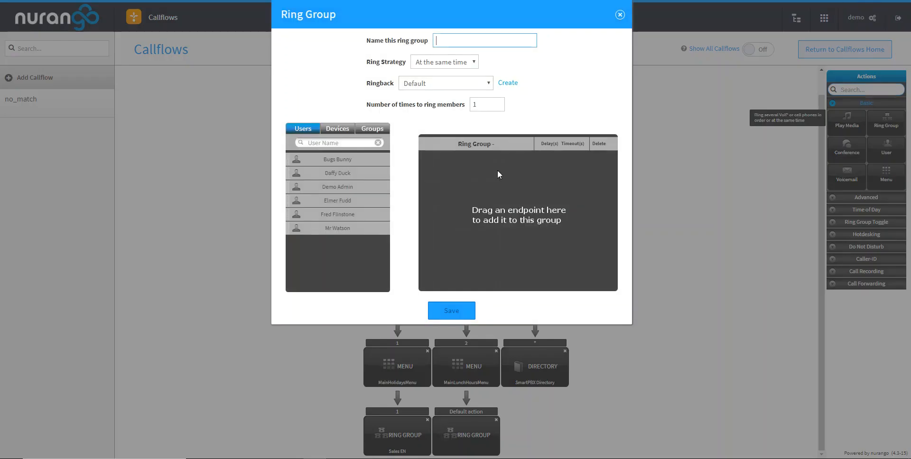
- Name the ring group Sales FR, add the first two listed users to it and save it
text(Sales FR)
drag(350, 158, 517, 189)
drag(358, 172, 456, 192)
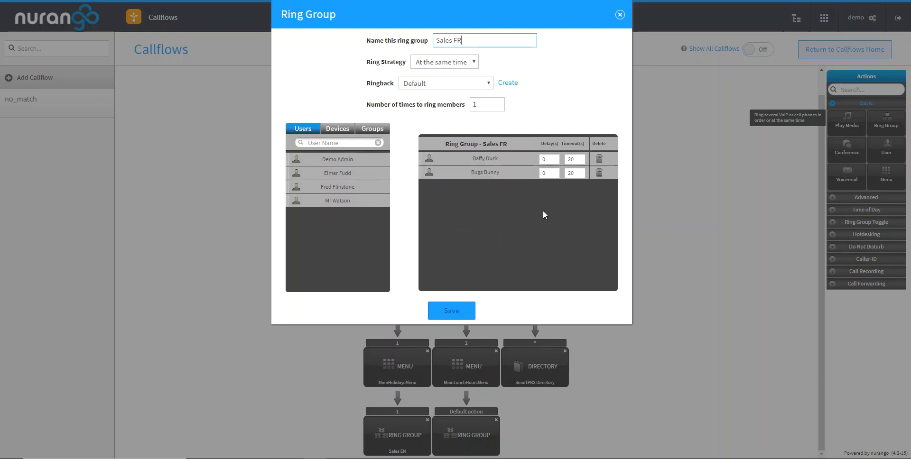
click(453, 311)
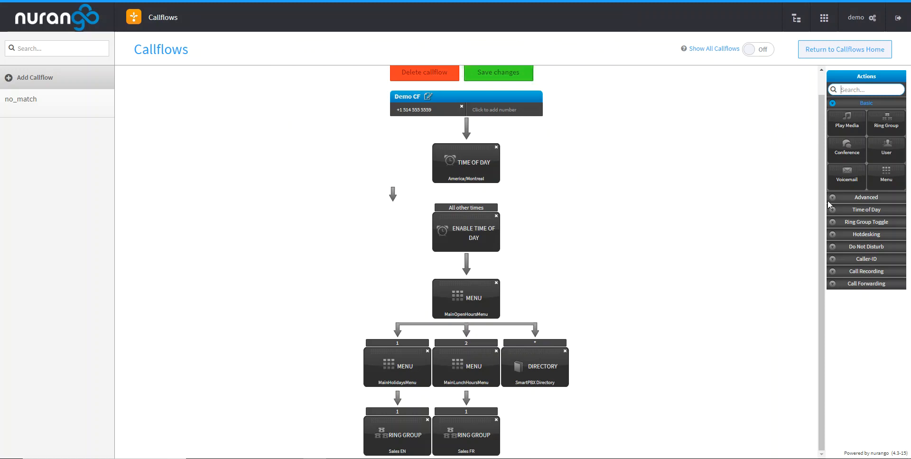
- Add a Voicemail action under MainHolidaysMenu on menu option 3, keeping the preselected voicemail box
mouse_move(848, 173)
mouse_down()
mouse_move(714, 275)
mouse_move(469, 432)
mouse_move(400, 441)
mouse_move(764, 261)
mouse_move(860, 171)
mouse_move(849, 174)
mouse_up()
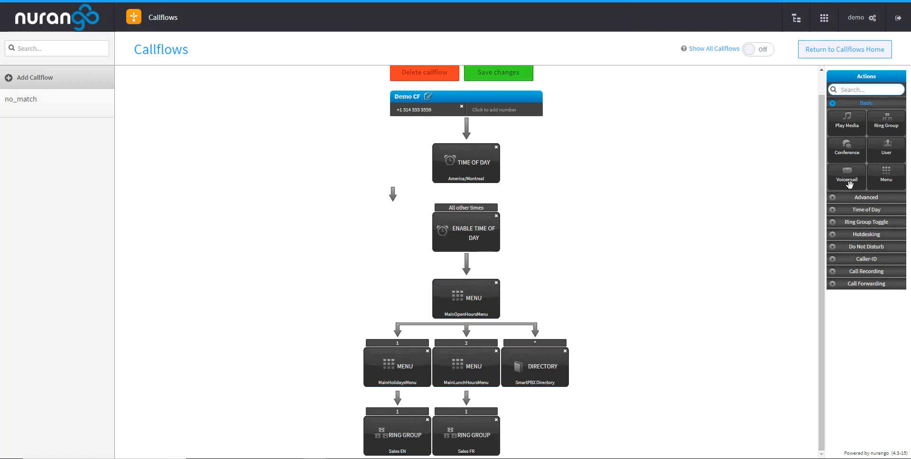
drag(849, 184, 402, 368)
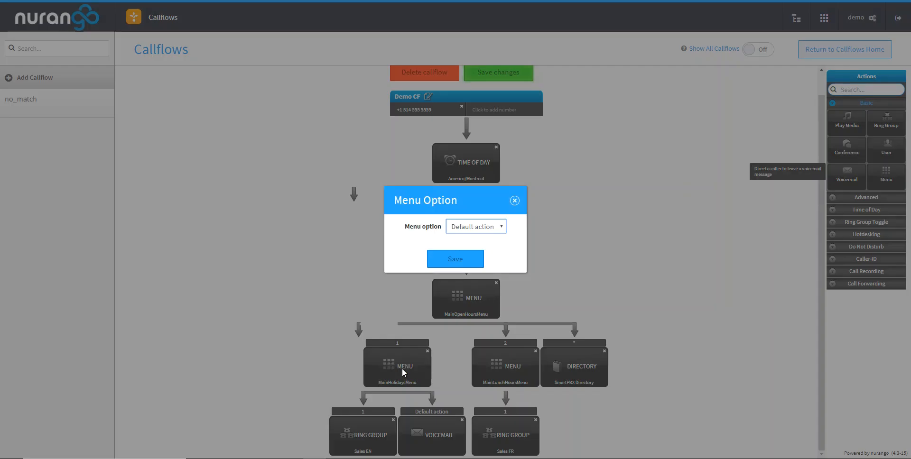
click(478, 228)
click(469, 267)
click(459, 259)
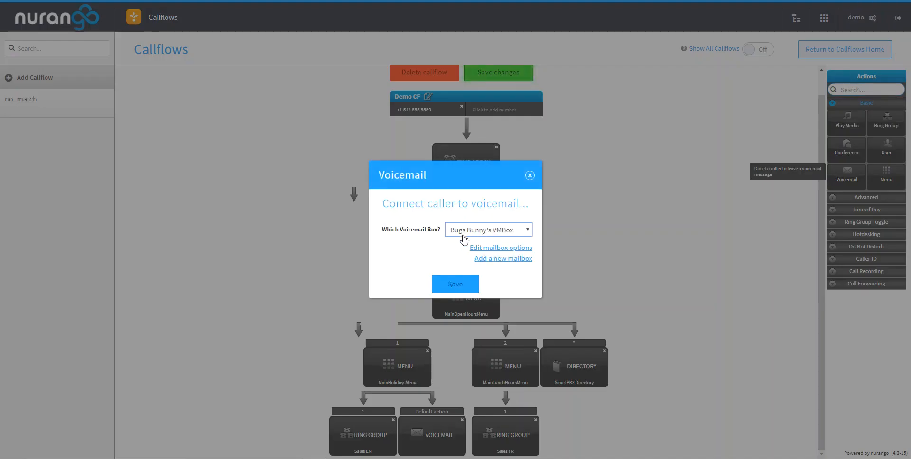
click(460, 287)
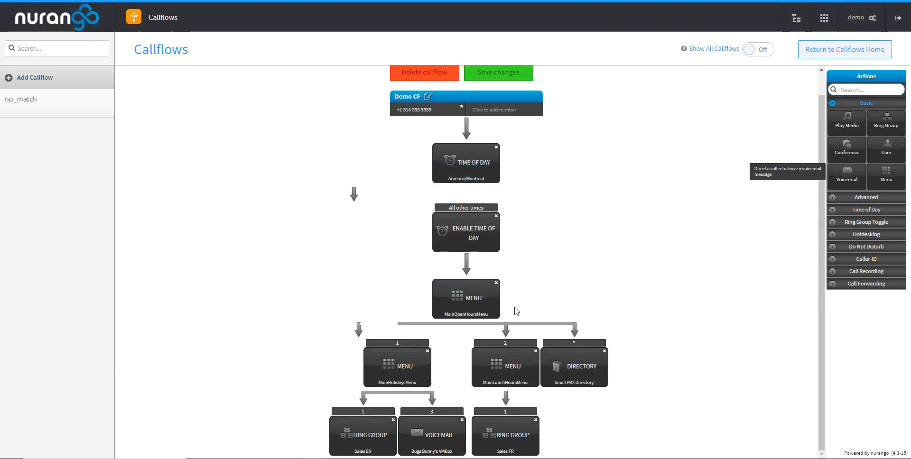
- Add a second Enable Time of Day action under the Time of Day node, using the MainFriday rule
scroll(597, 171, down, 1)
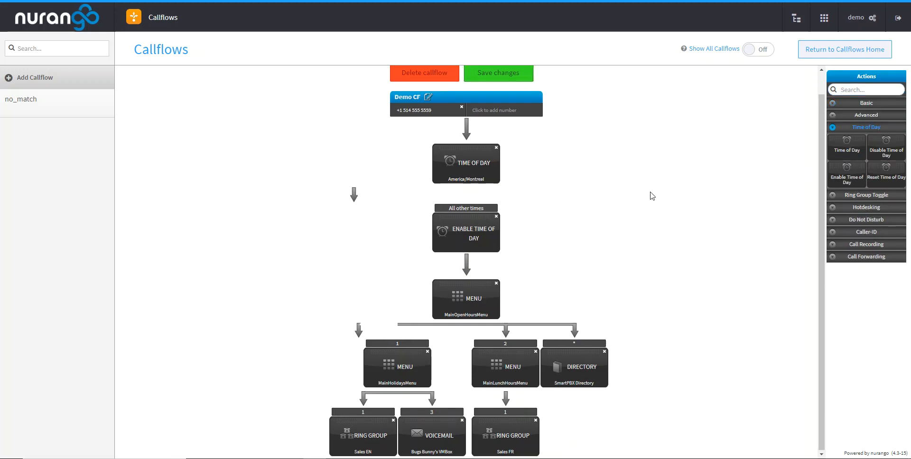
scroll(652, 196, up, 1)
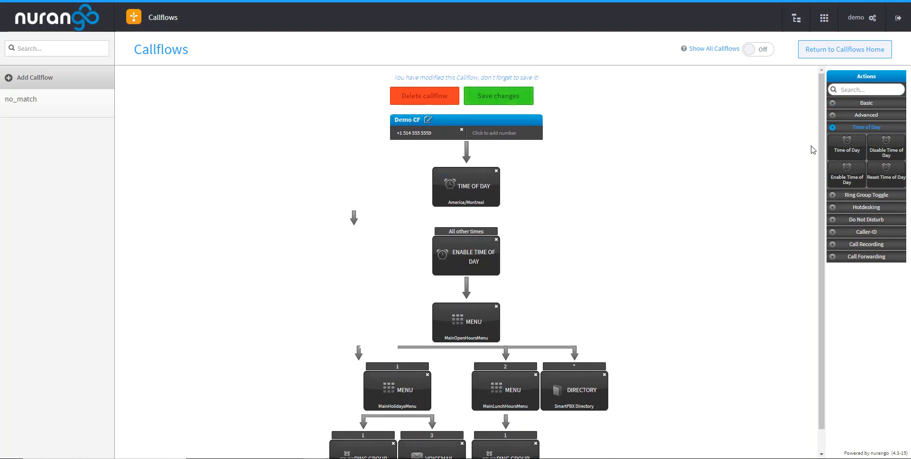
drag(853, 150, 539, 200)
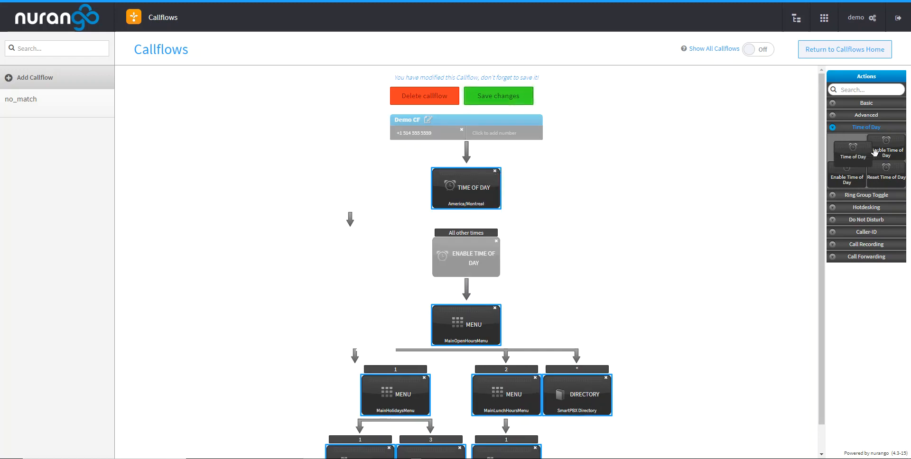
drag(856, 180, 477, 196)
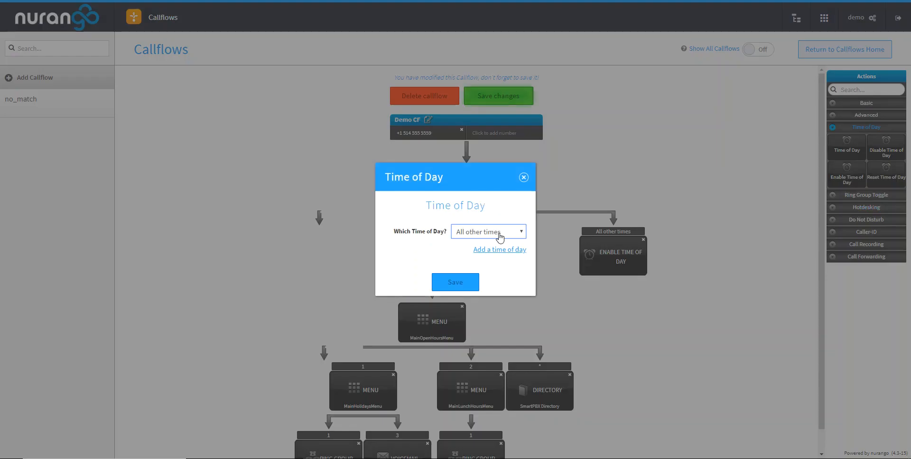
click(499, 233)
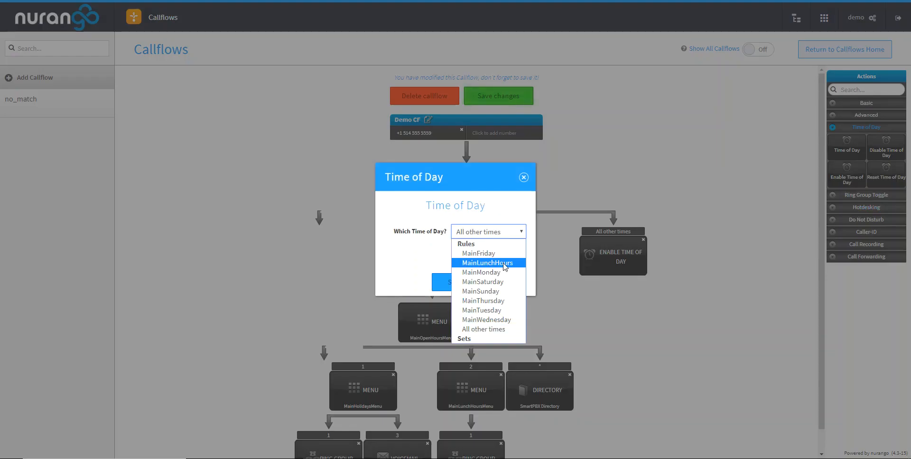
click(499, 254)
click(453, 294)
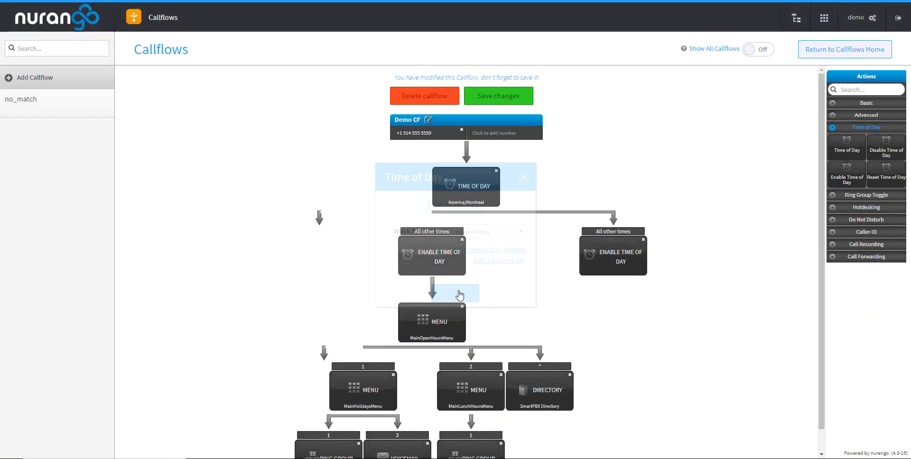
drag(381, 178, 542, 185)
click(469, 331)
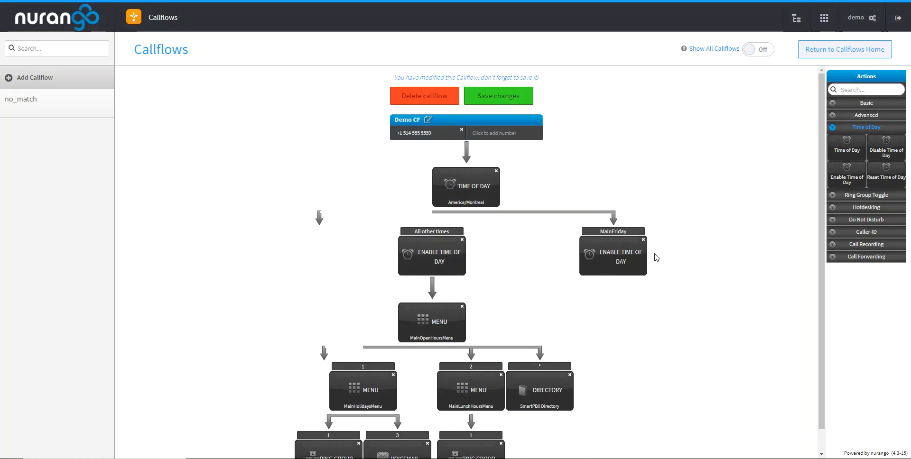
scroll(722, 267, down, 1)
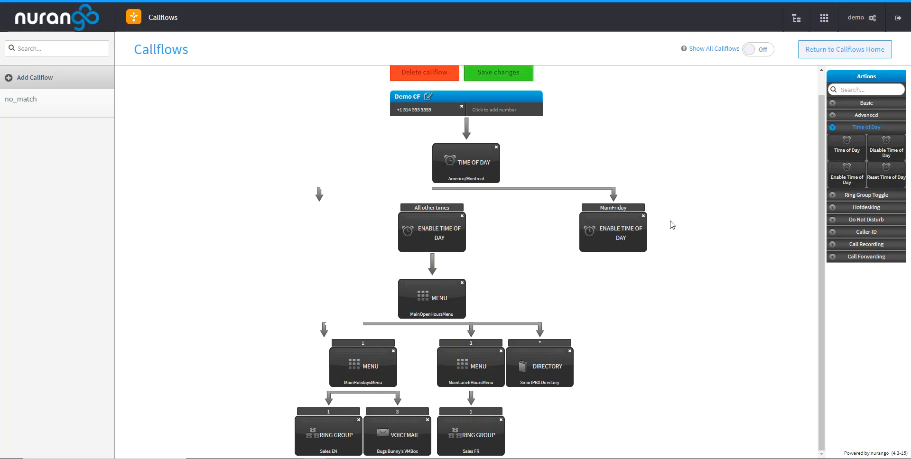
scroll(574, 146, up, 1)
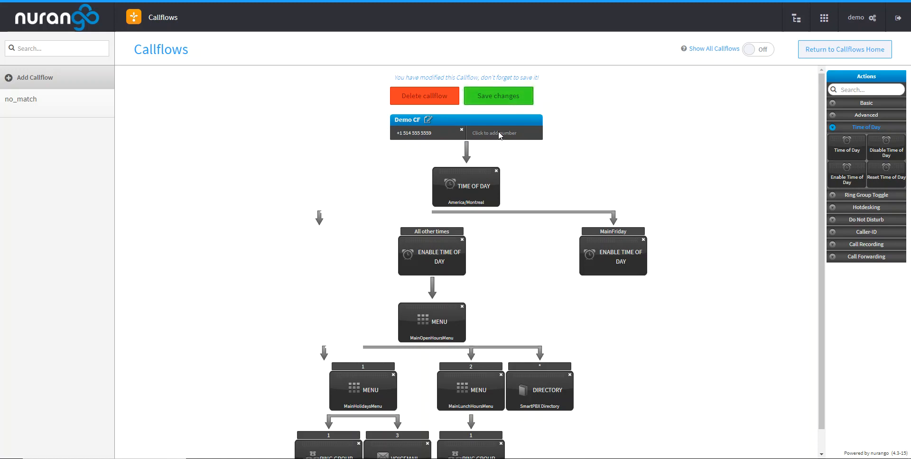
scroll(531, 204, down, 1)
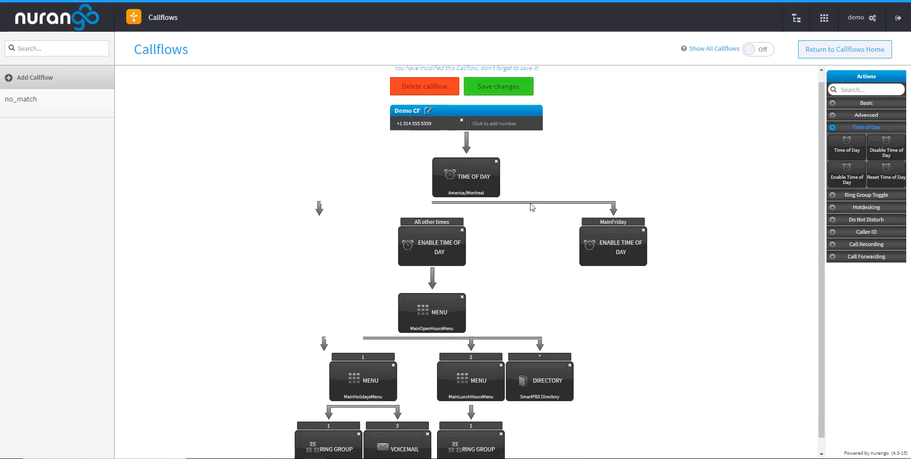
scroll(531, 208, up, 1)
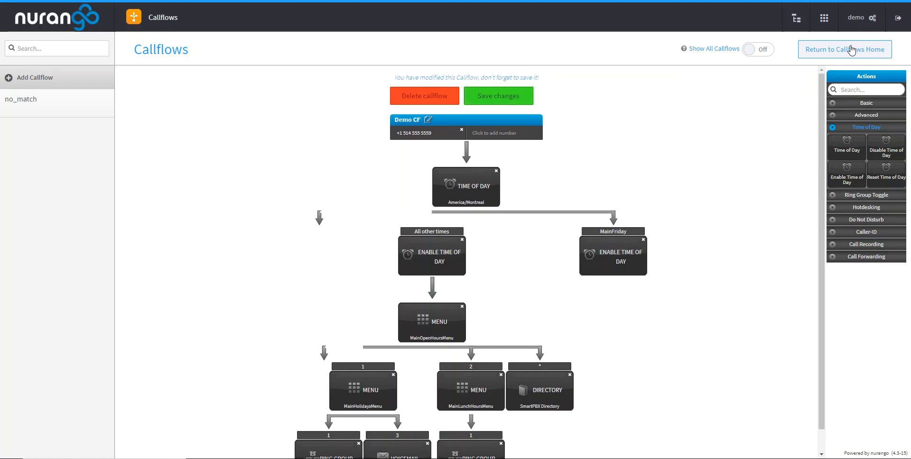
scroll(737, 178, down, 1)
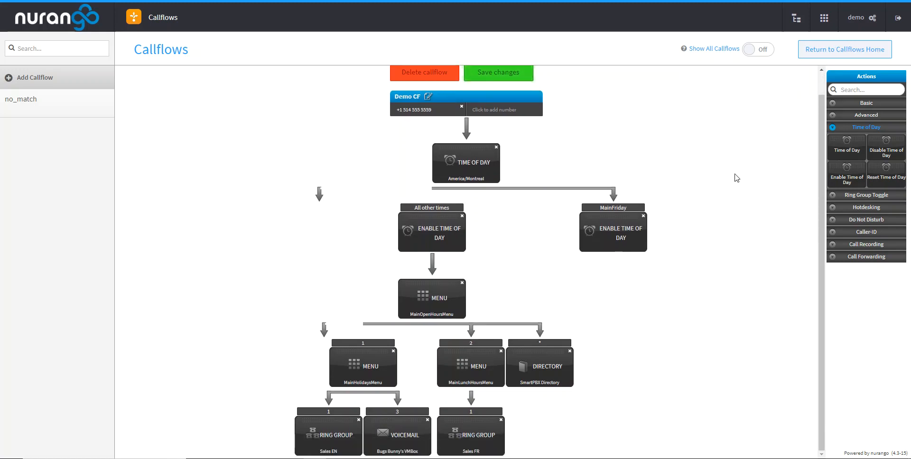